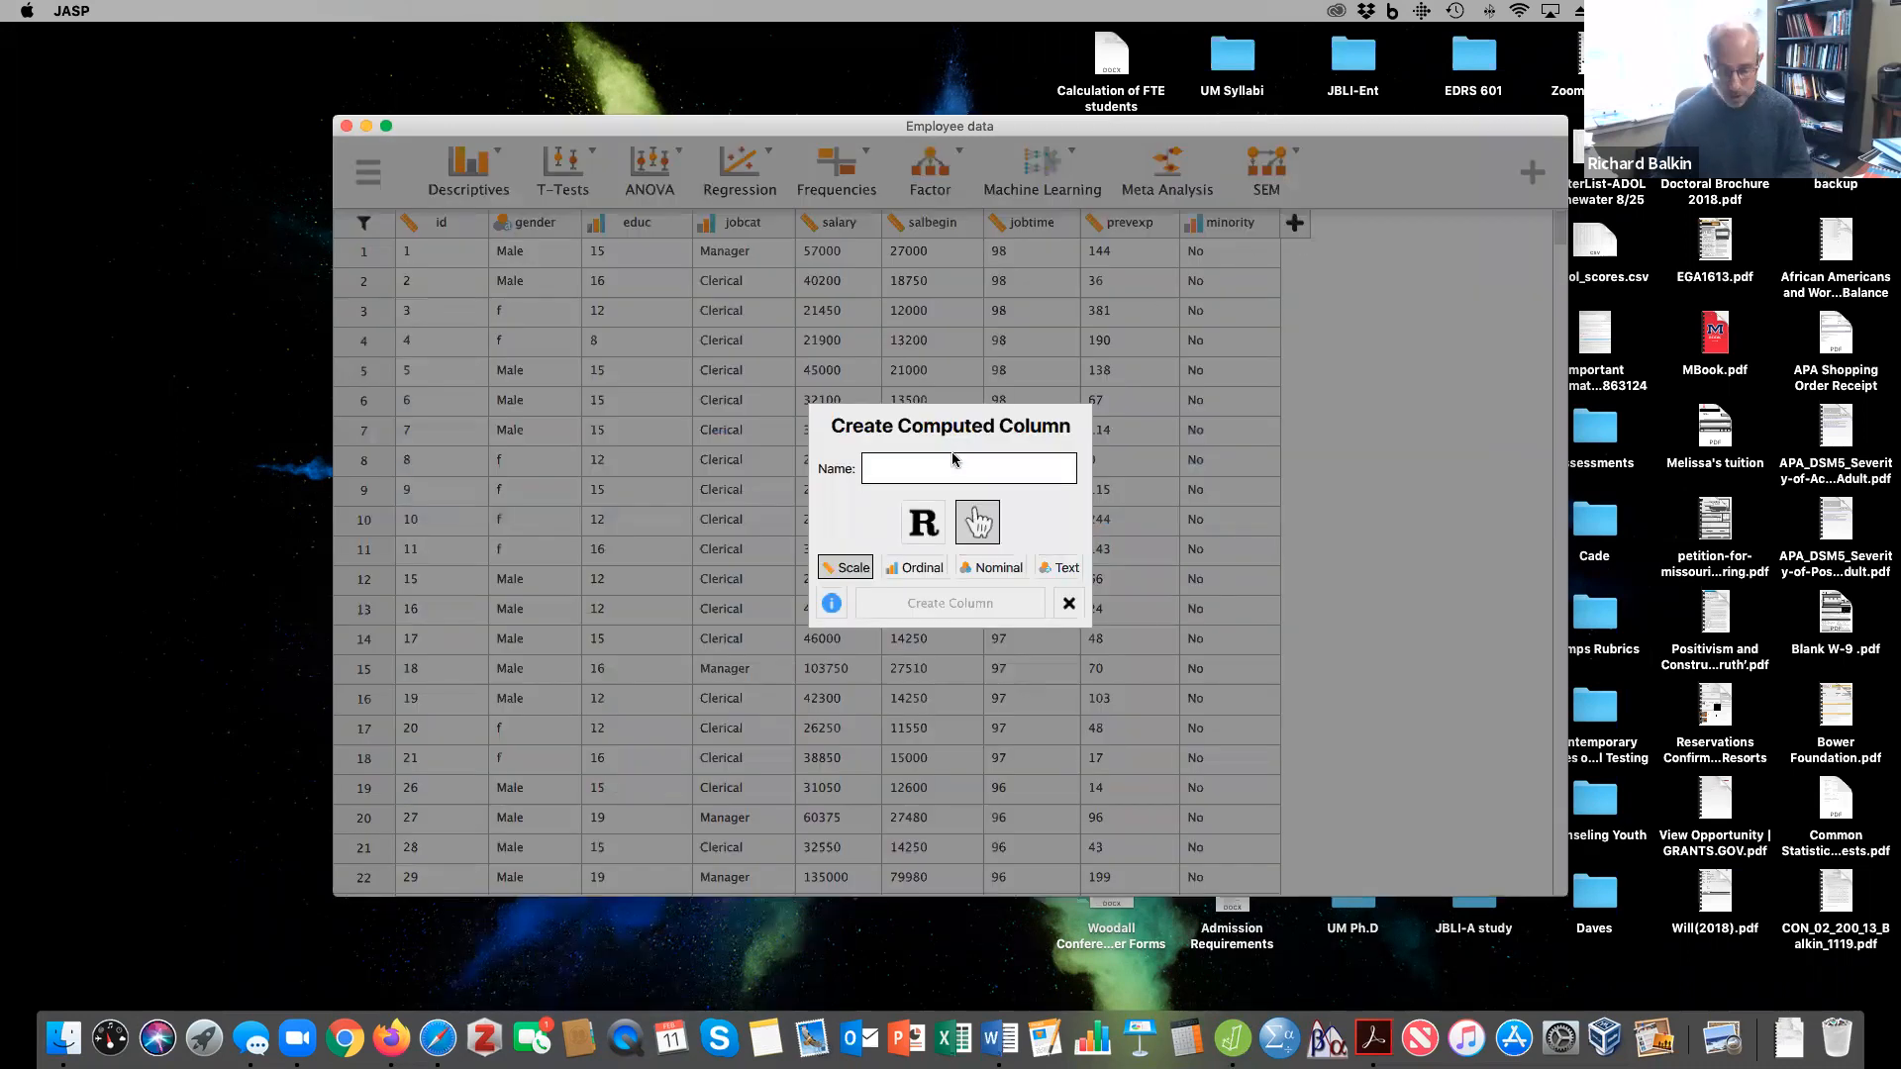
Create a scale computed column named Zsalary and build the first part of its formula as salary - mean(salary).
{"action": "type", "text": "Zsalary"}
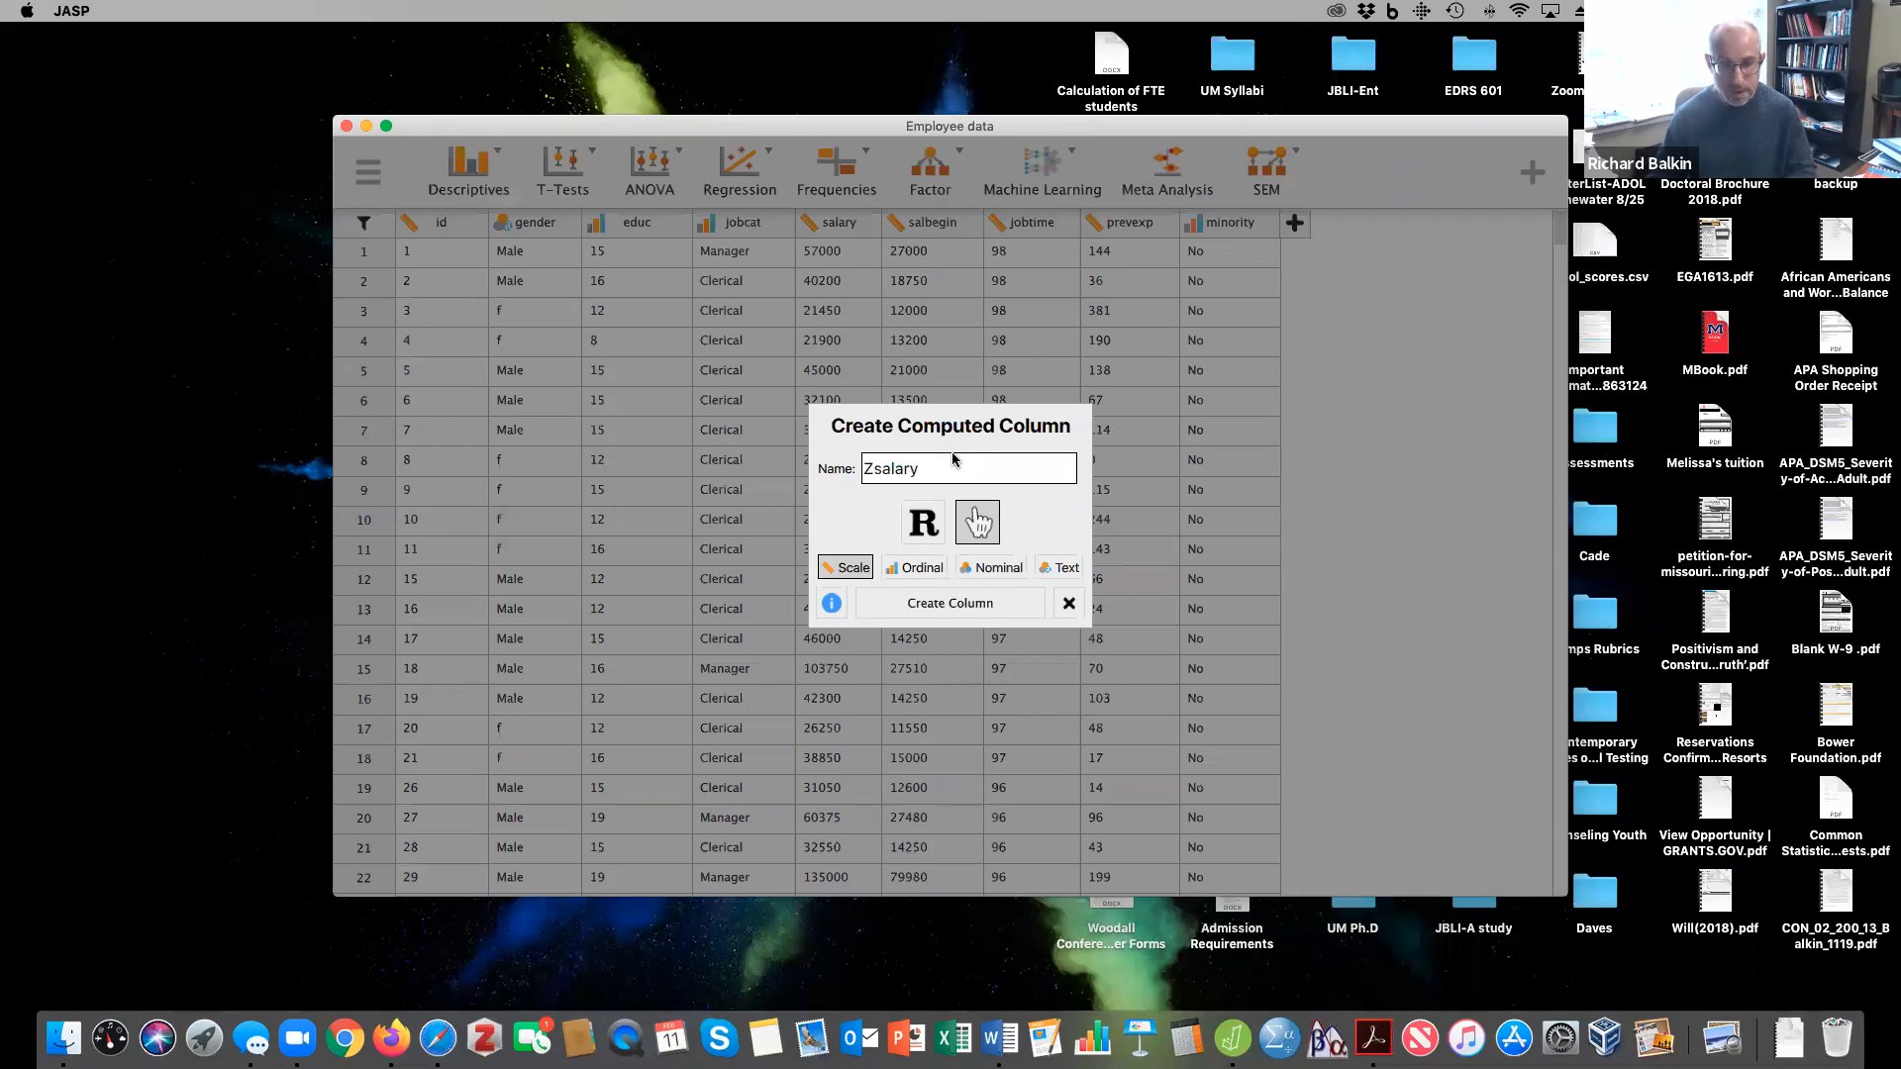
{"action": "left_click", "coordinate": [920, 601]}
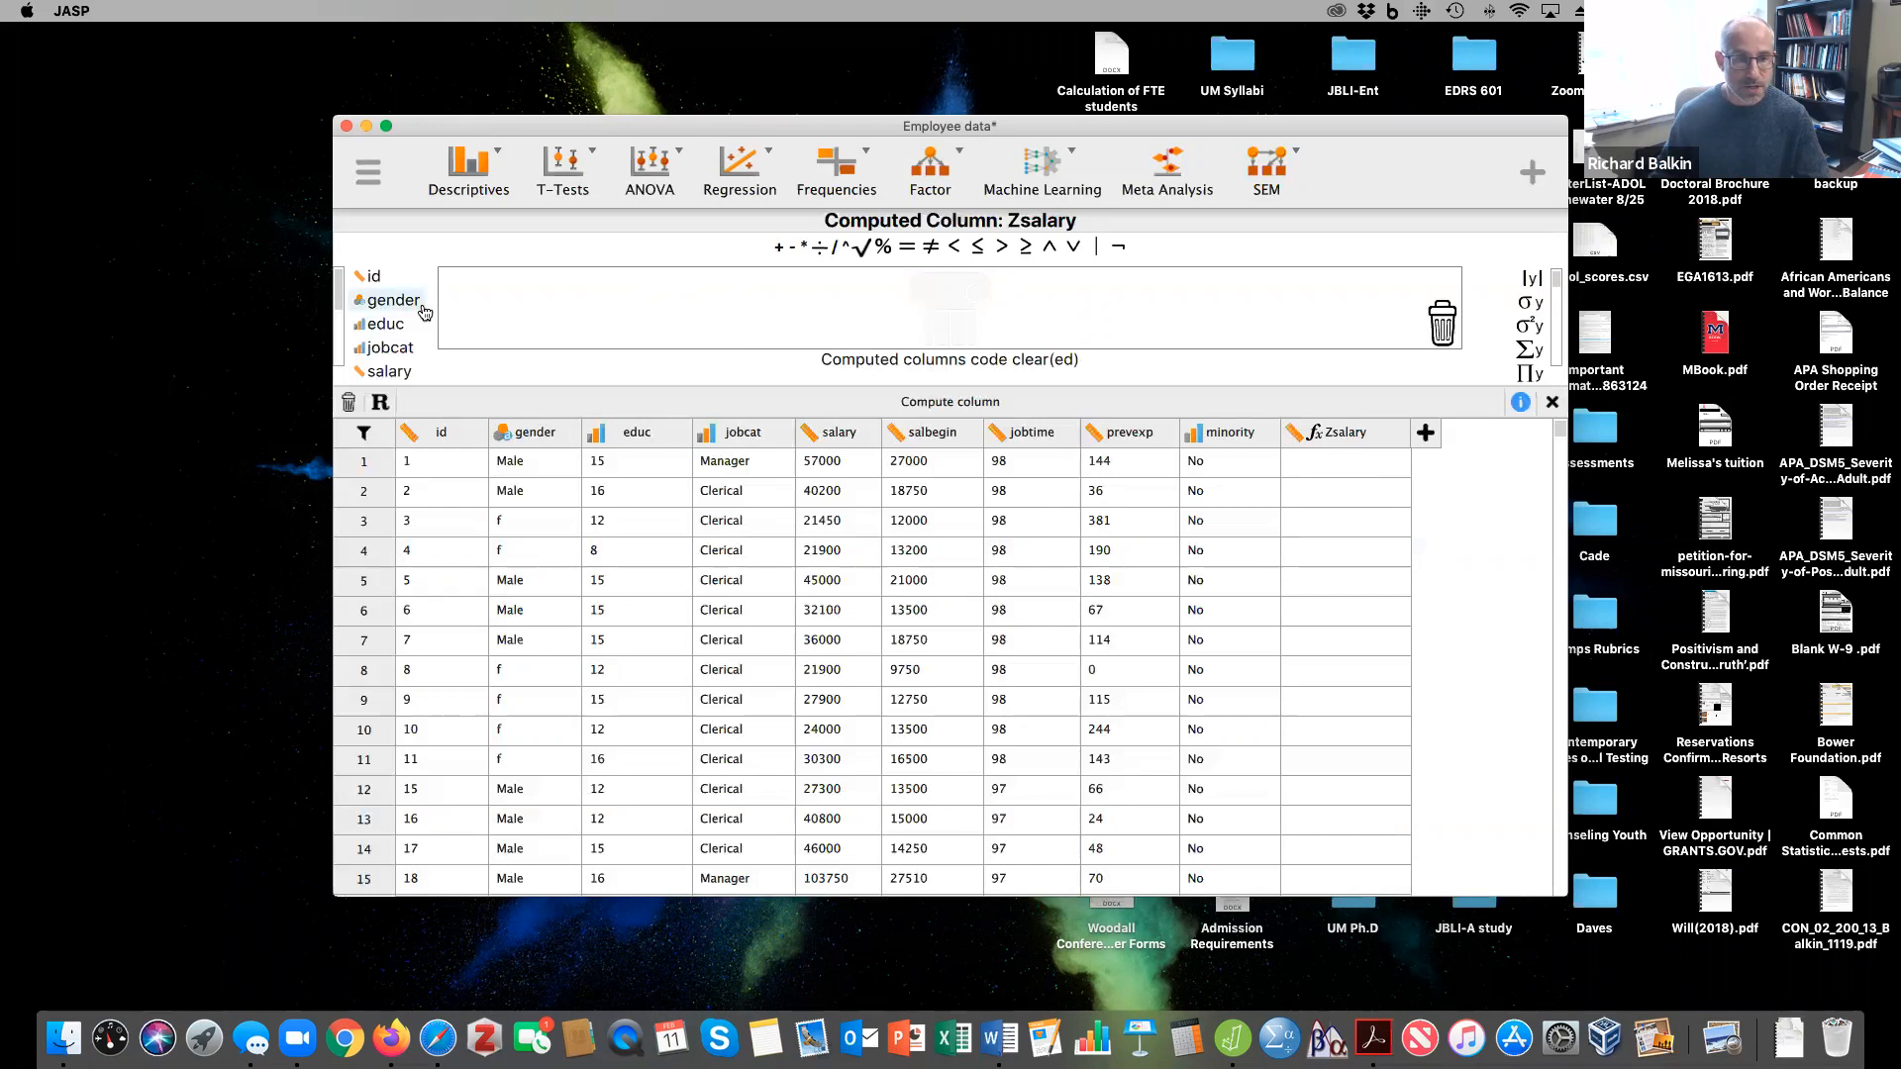
{"action": "scroll", "coordinate": [386, 309], "scroll_direction": "down", "scroll_amount": 2}
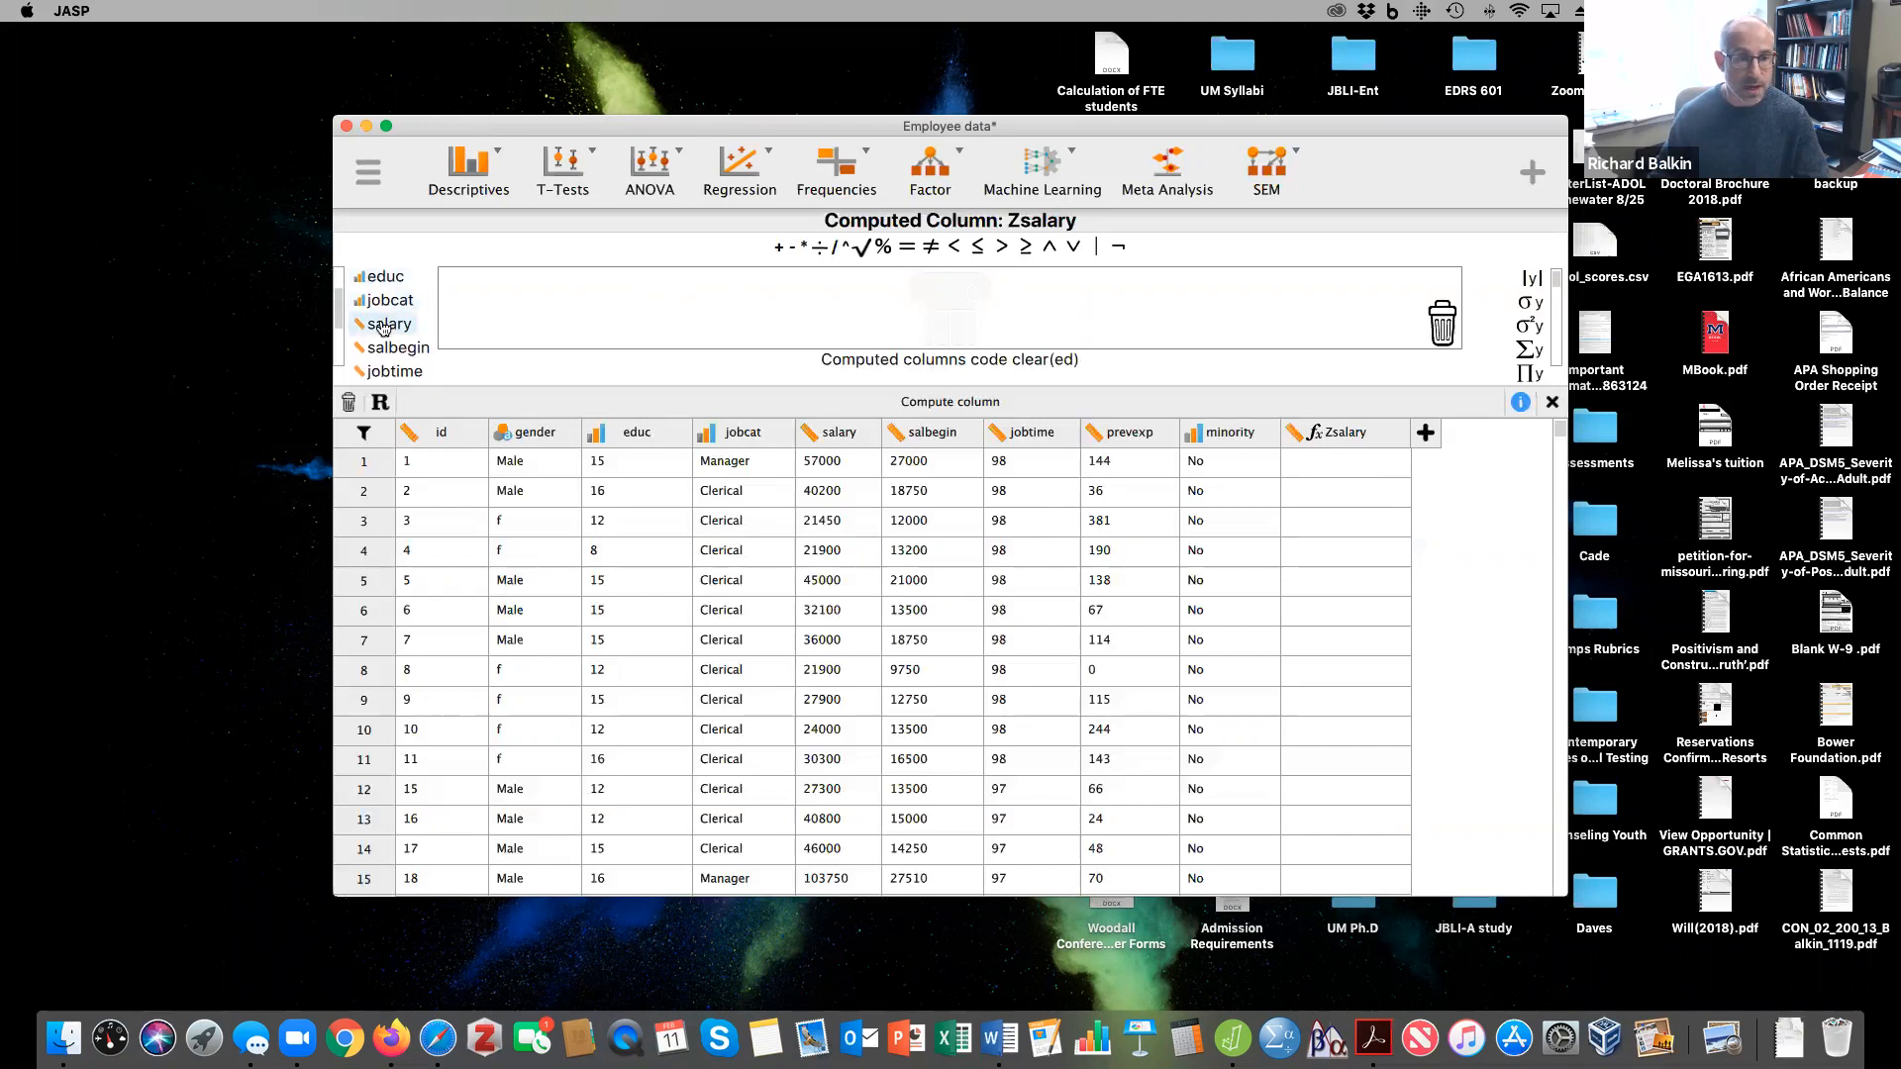
{"action": "double_click", "coordinate": [384, 325]}
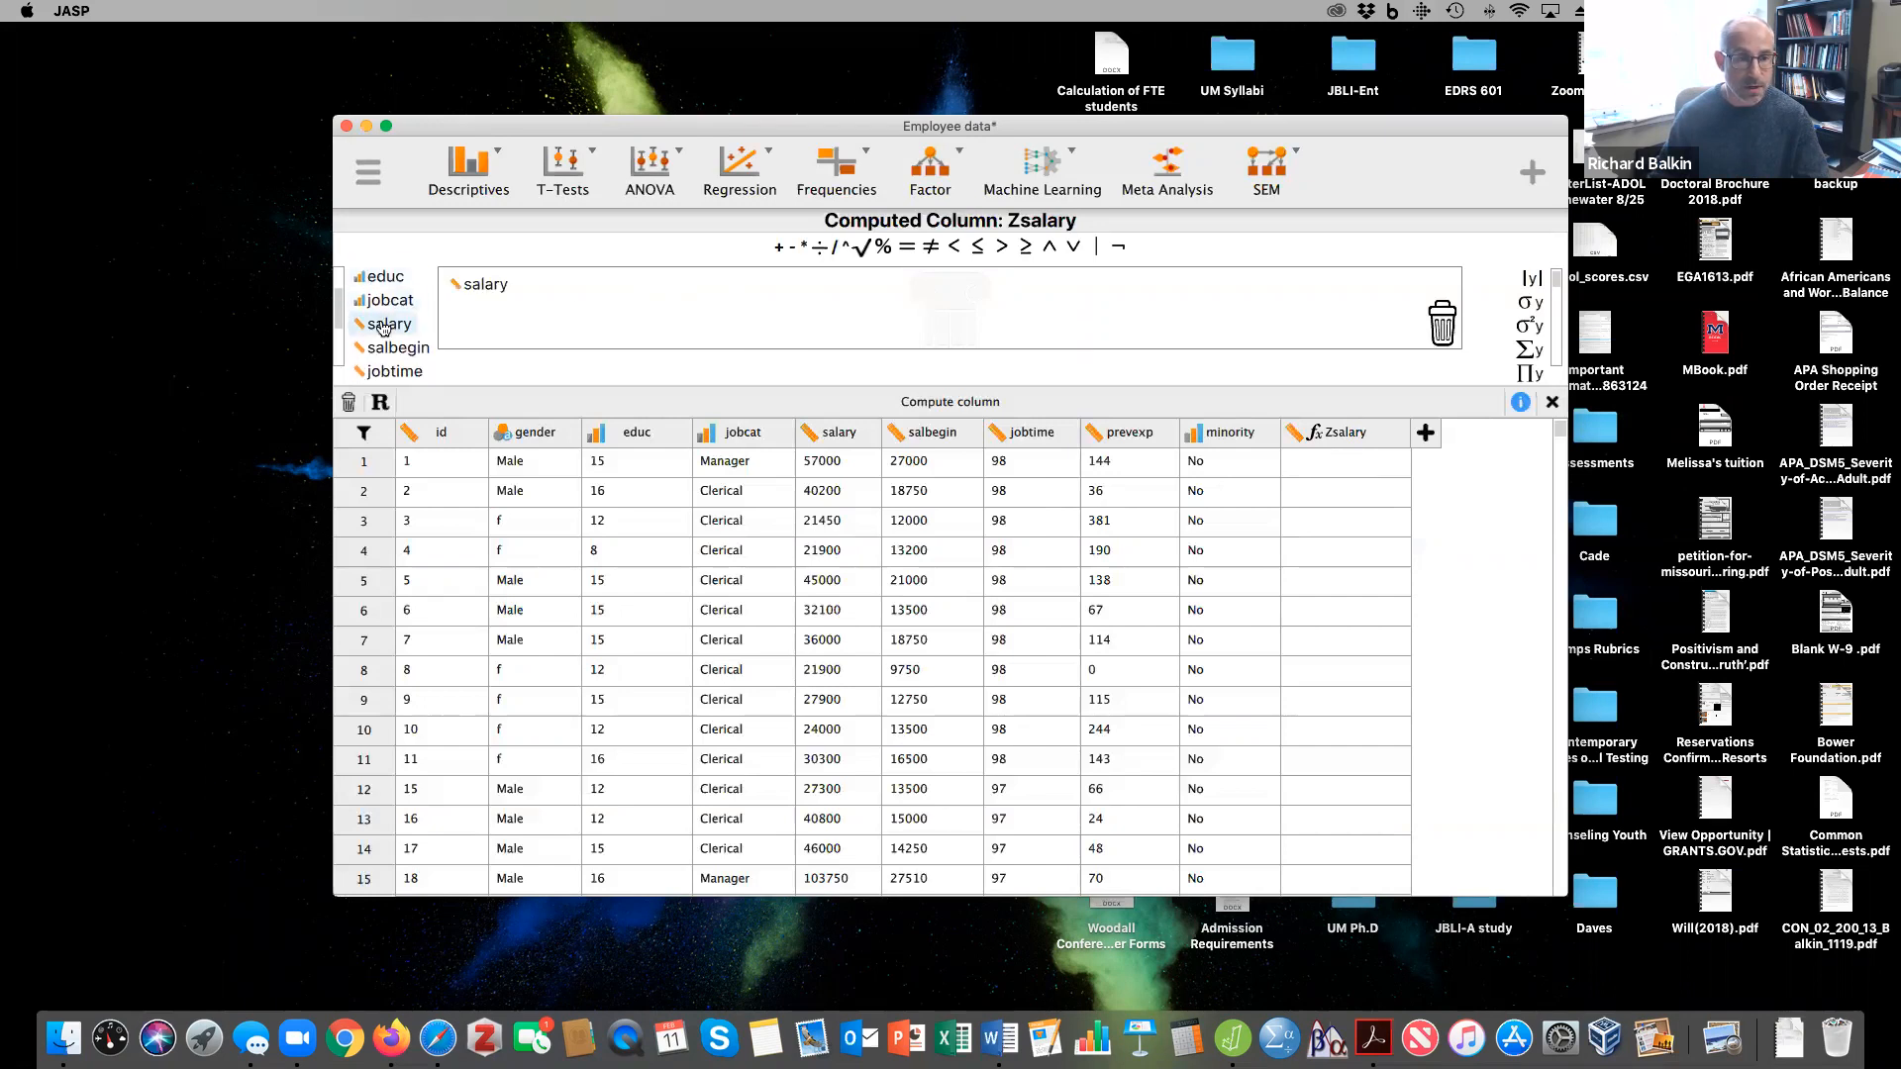
{"action": "left_click", "coordinate": [791, 249]}
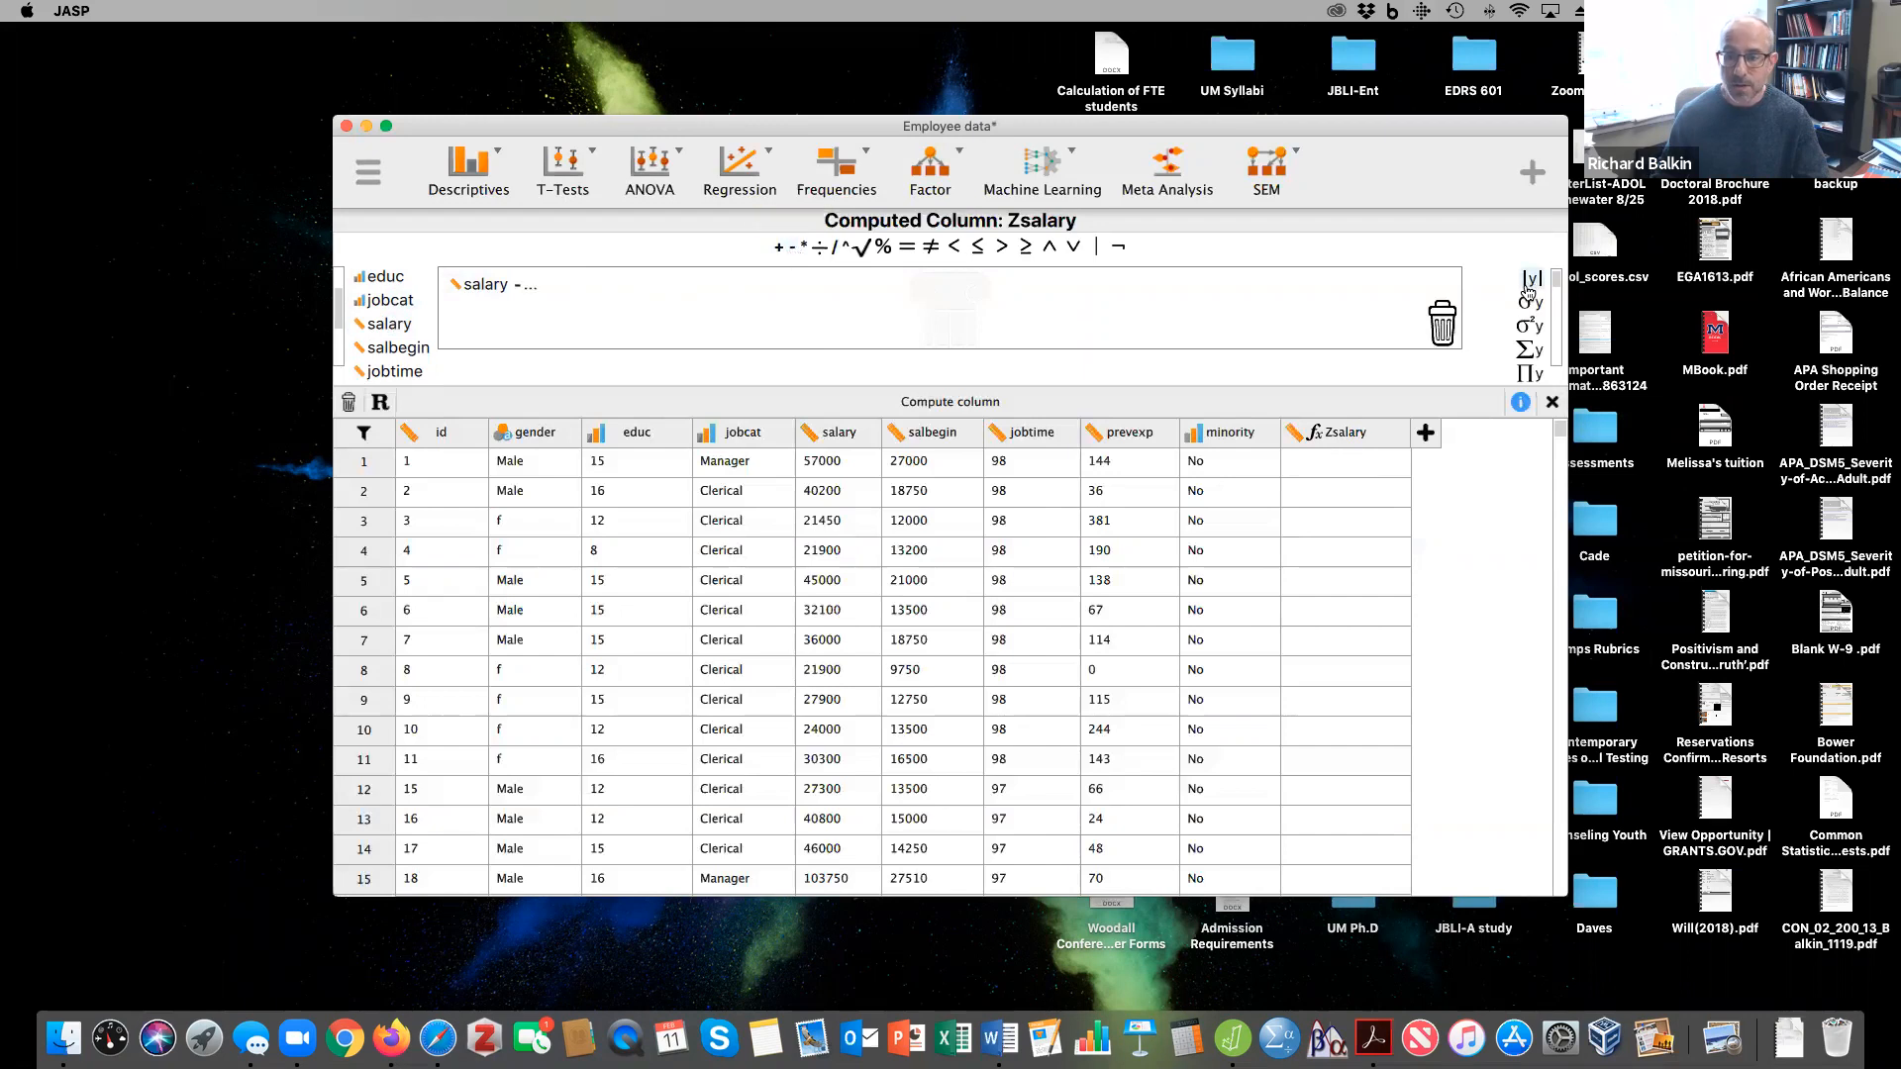
{"action": "scroll", "coordinate": [1521, 337], "scroll_direction": "down", "scroll_amount": 4}
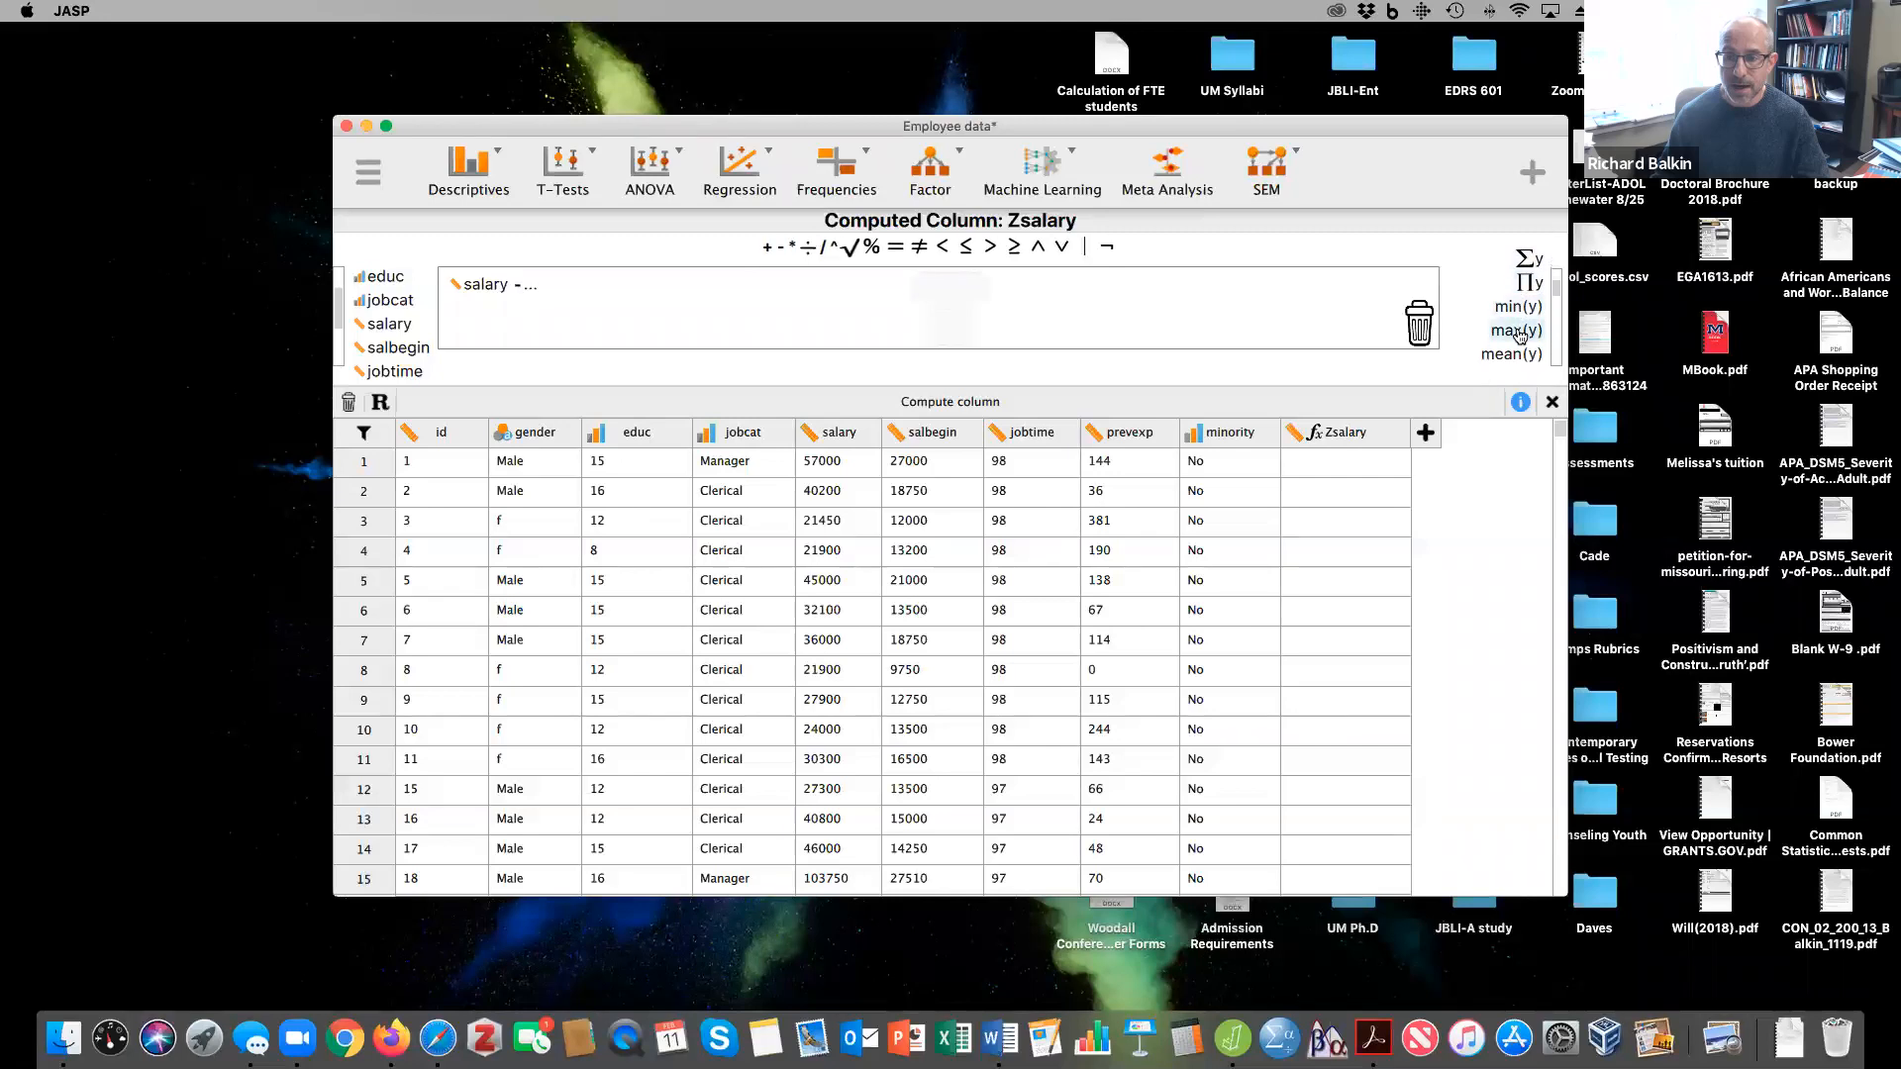
{"action": "left_click", "coordinate": [1509, 354]}
{"action": "scroll", "coordinate": [379, 360], "scroll_direction": "down", "scroll_amount": 1}
{"action": "scroll", "coordinate": [380, 359], "scroll_direction": "down", "scroll_amount": 2}
{"action": "scroll", "coordinate": [385, 359], "scroll_direction": "up", "scroll_amount": 1}
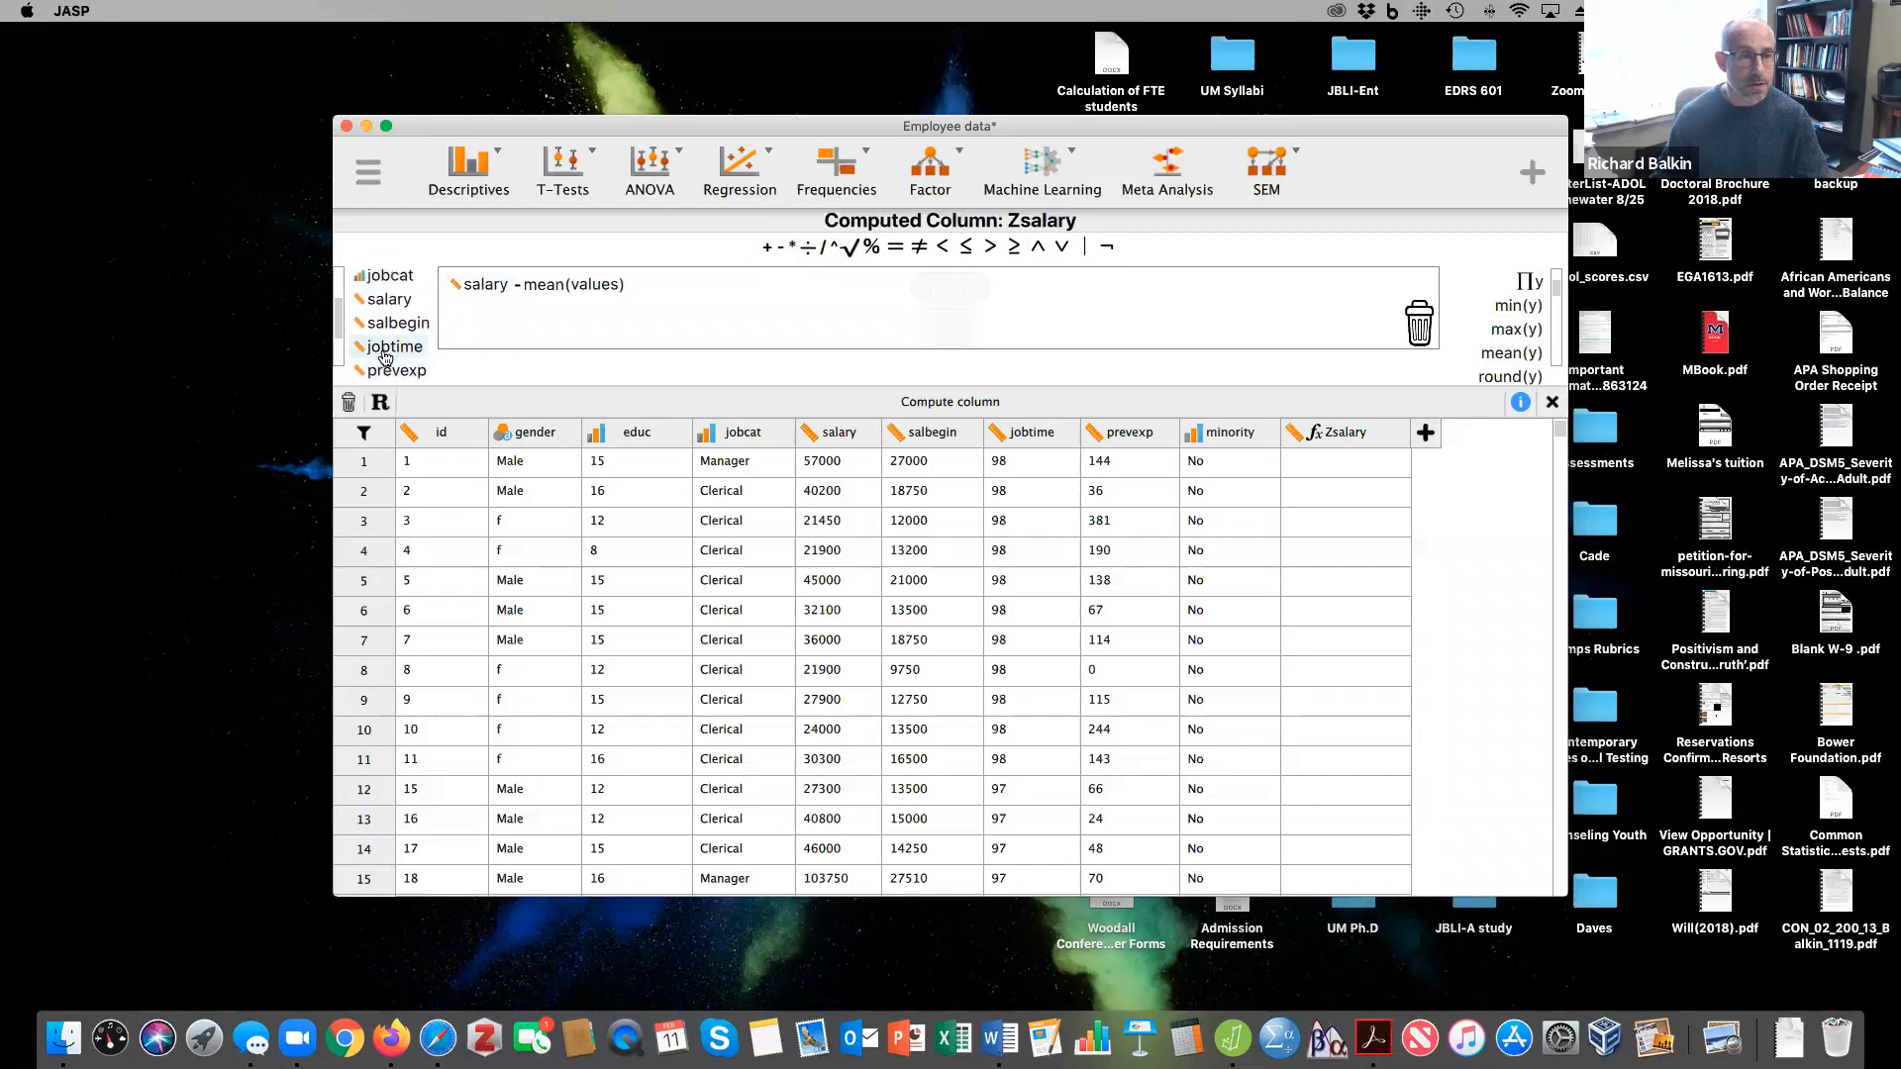
{"action": "left_click_drag", "start_coordinate": [381, 299], "coordinate": [602, 289]}
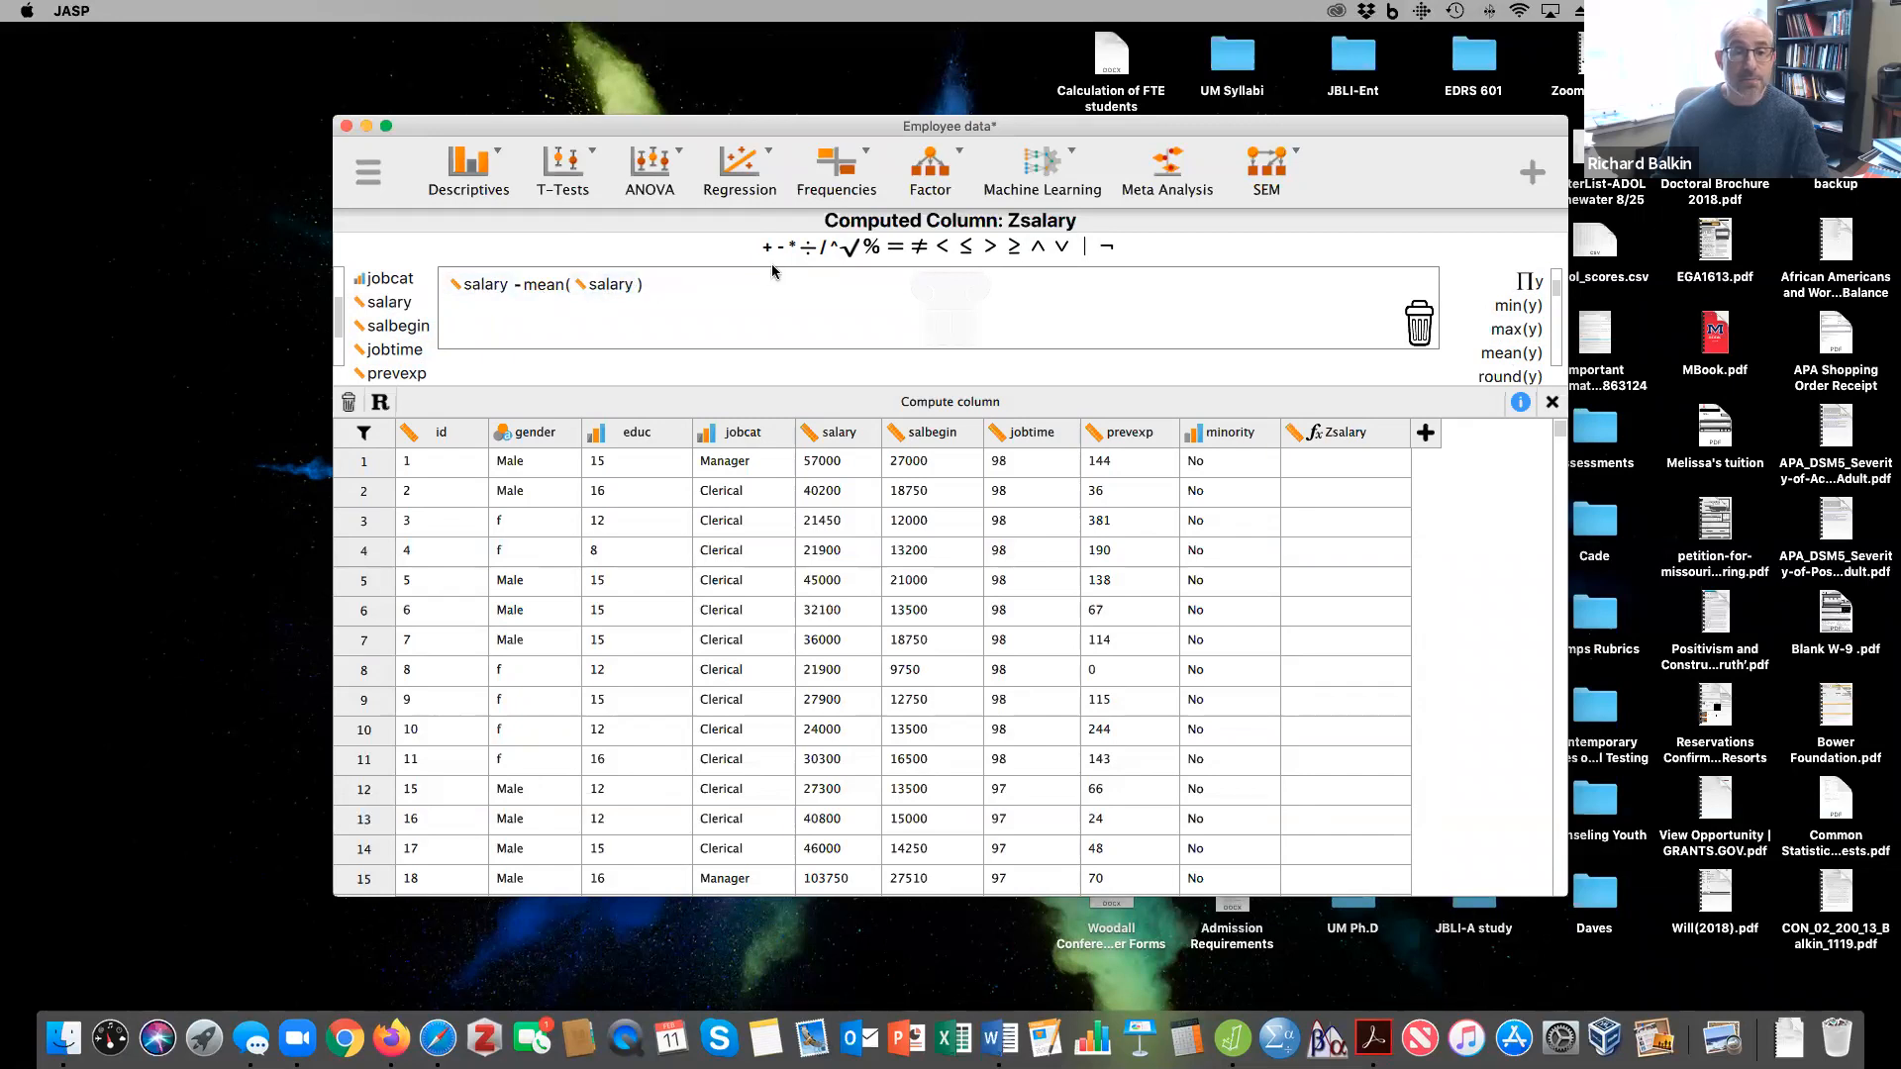
Divide the Zsalary expression by the standard deviation (σ) of salary and compute the column.
{"action": "left_click", "coordinate": [822, 247]}
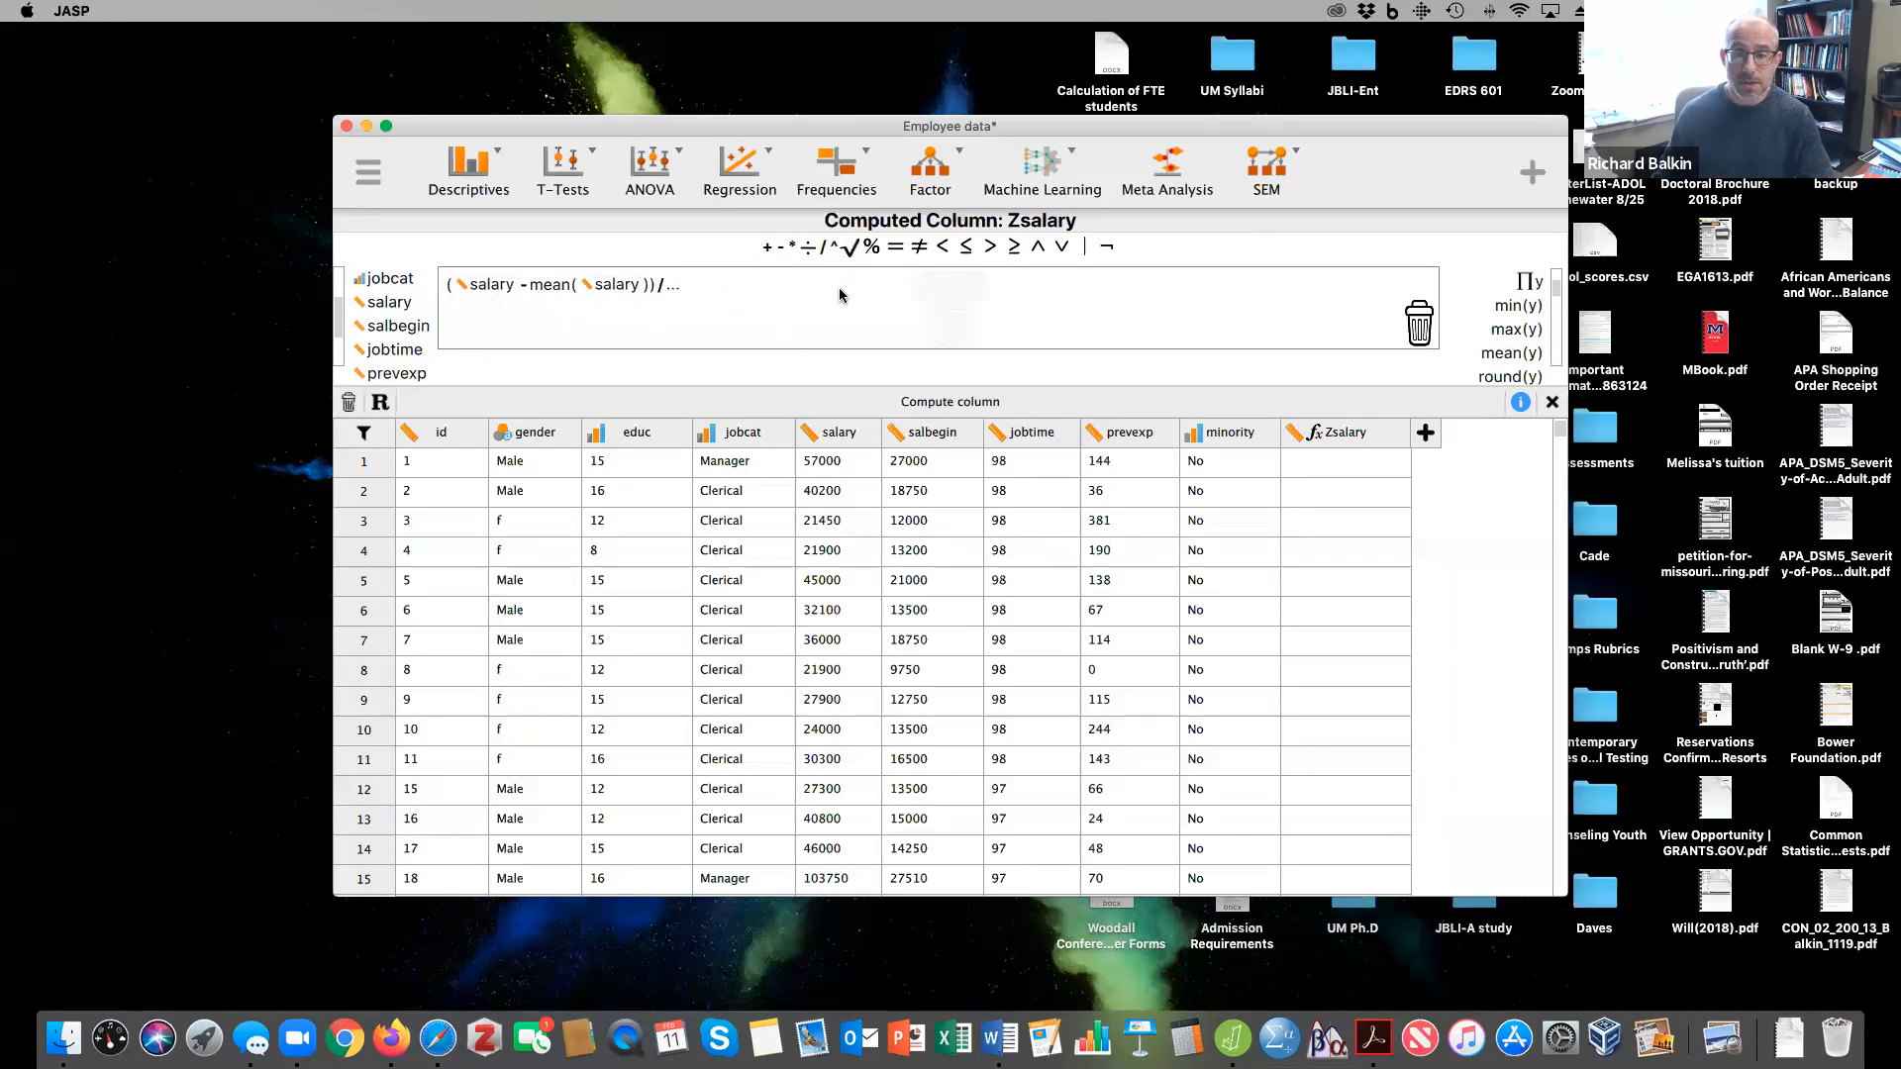
{"action": "scroll", "coordinate": [1496, 357], "scroll_direction": "up", "scroll_amount": 2}
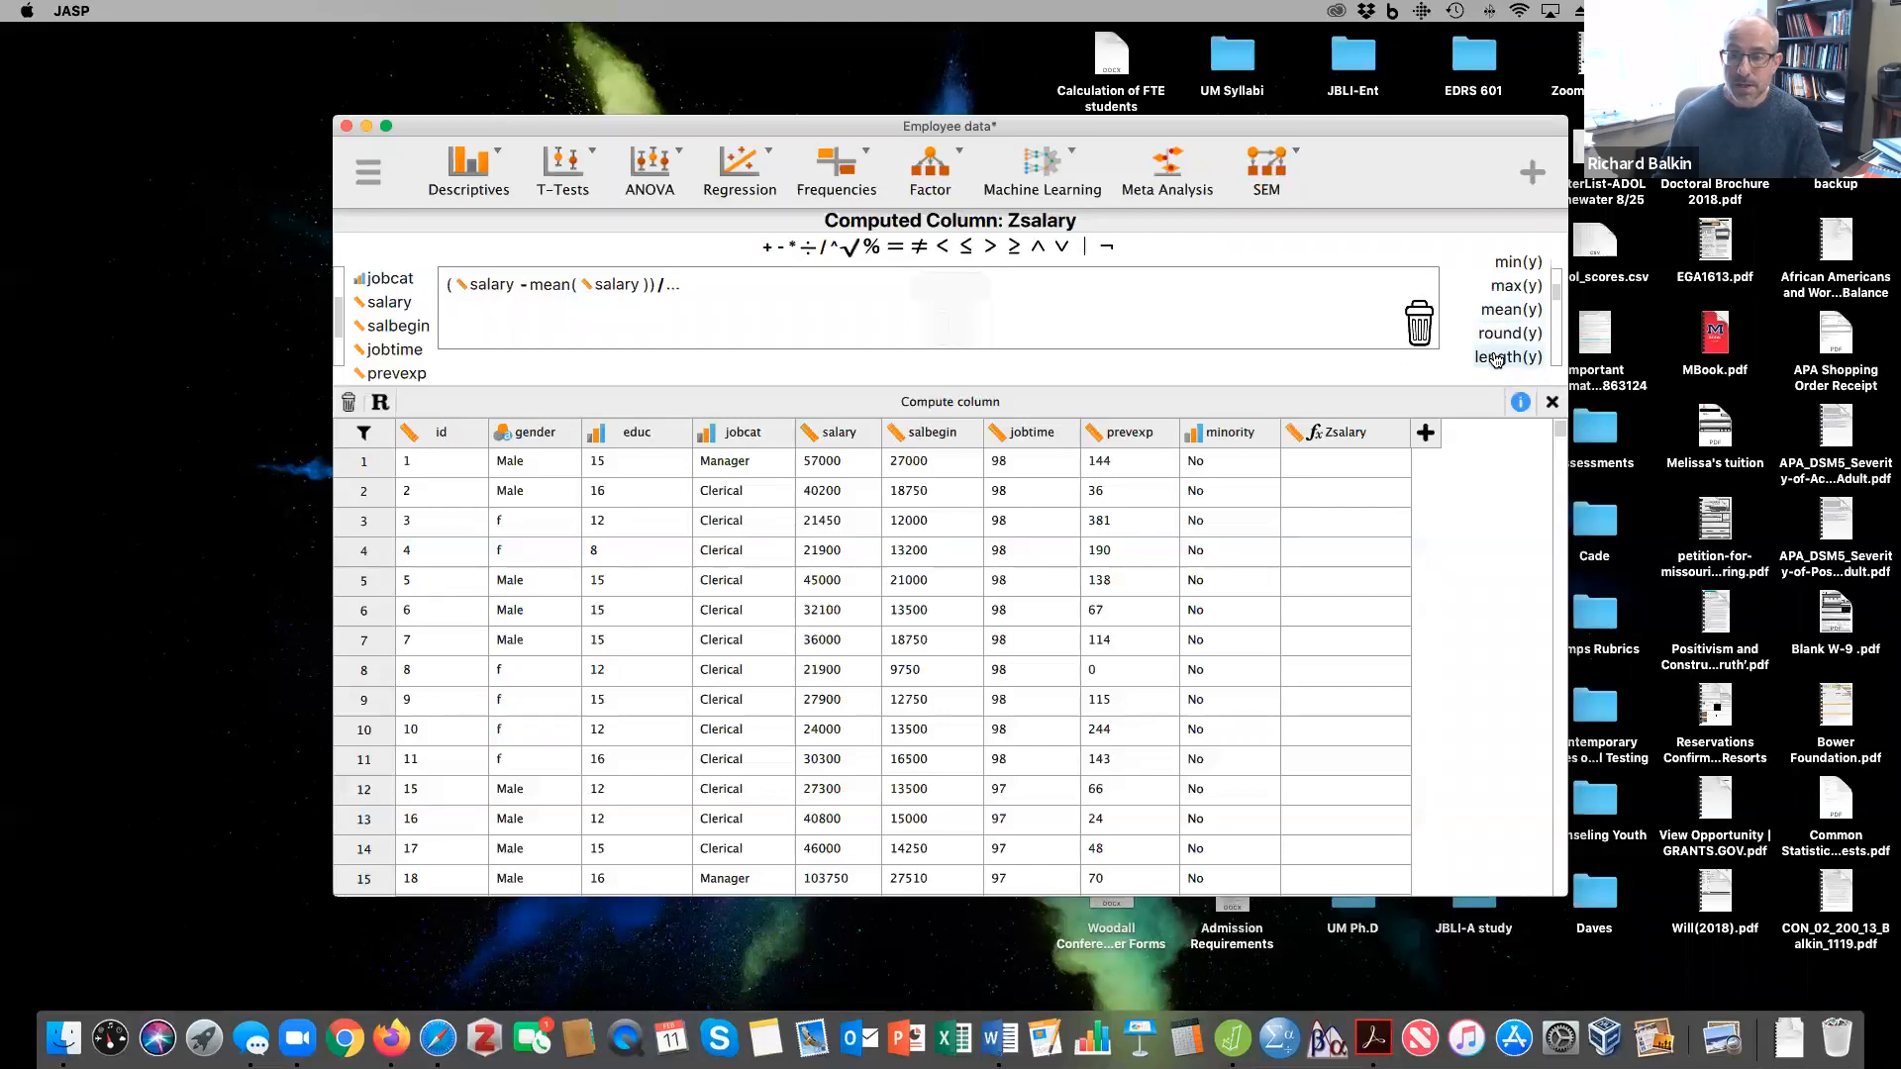
{"action": "scroll", "coordinate": [1496, 359], "scroll_direction": "up", "scroll_amount": 2}
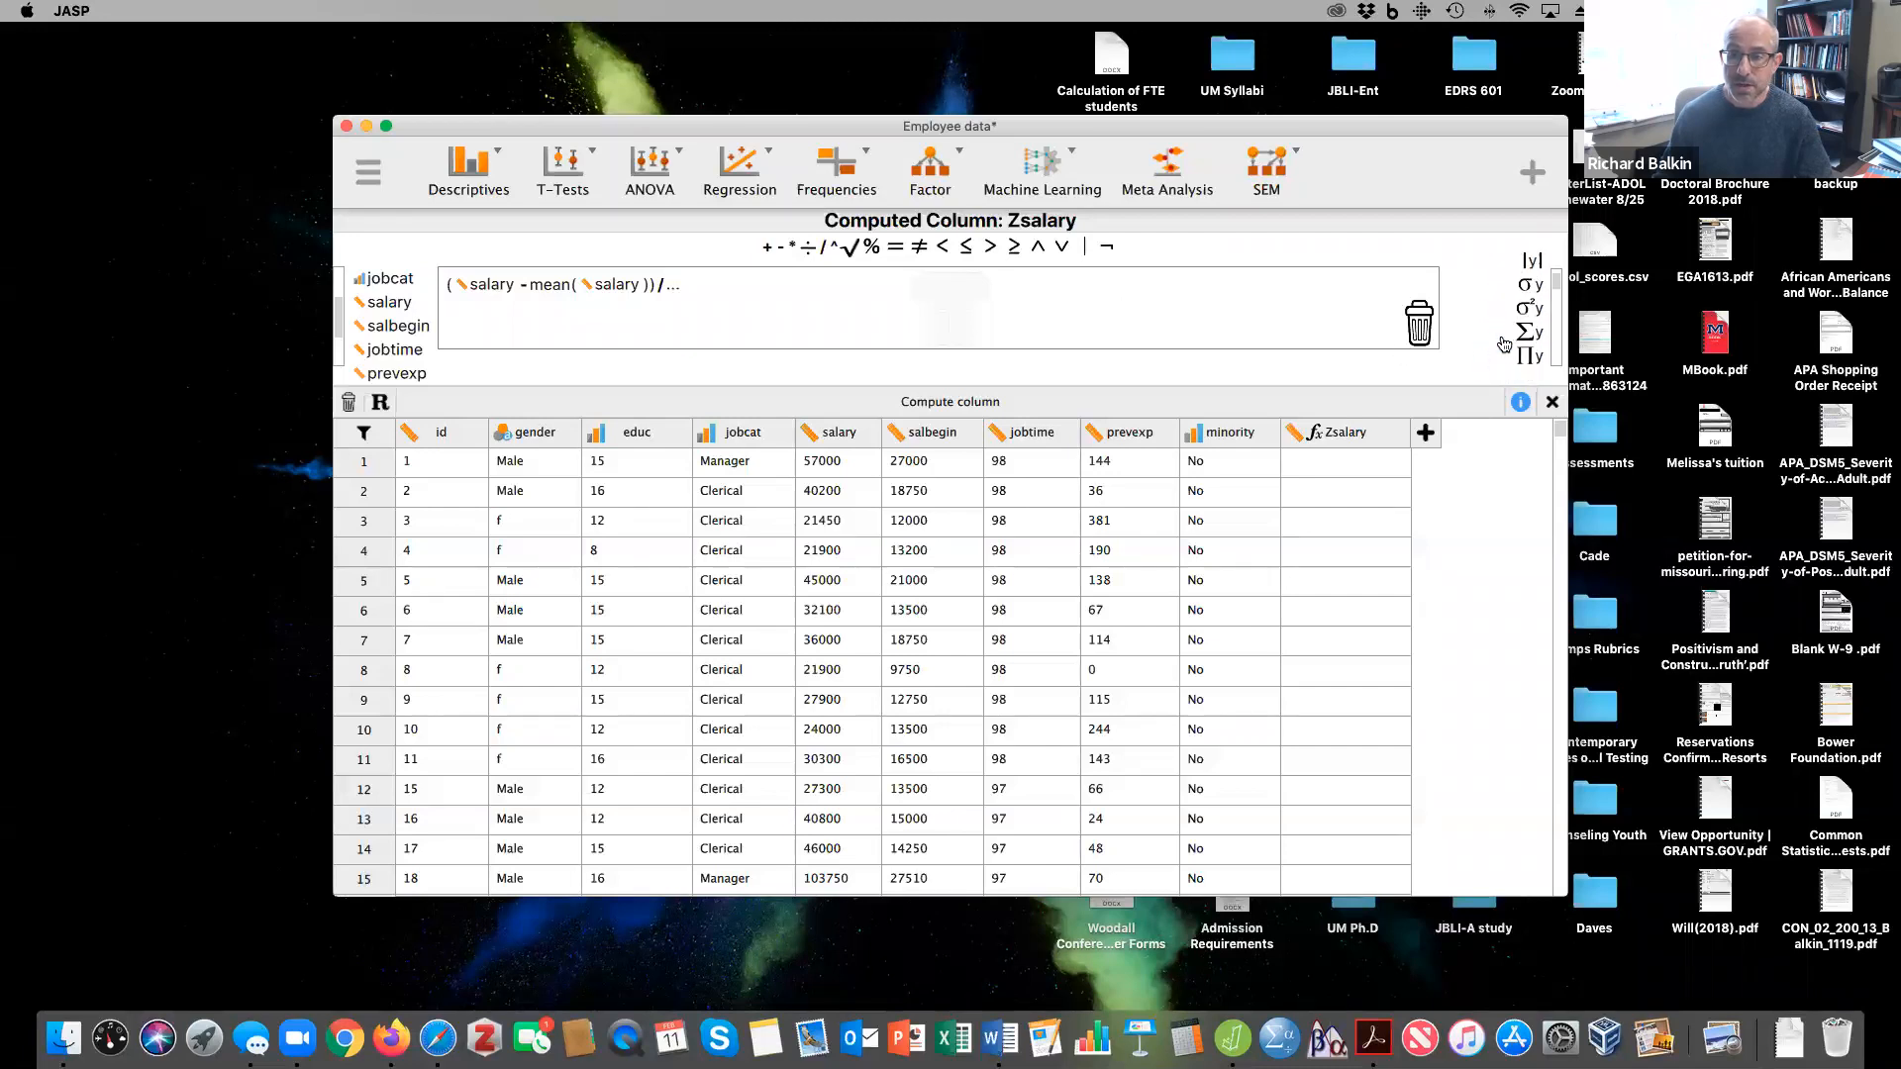
{"action": "left_click", "coordinate": [1526, 287]}
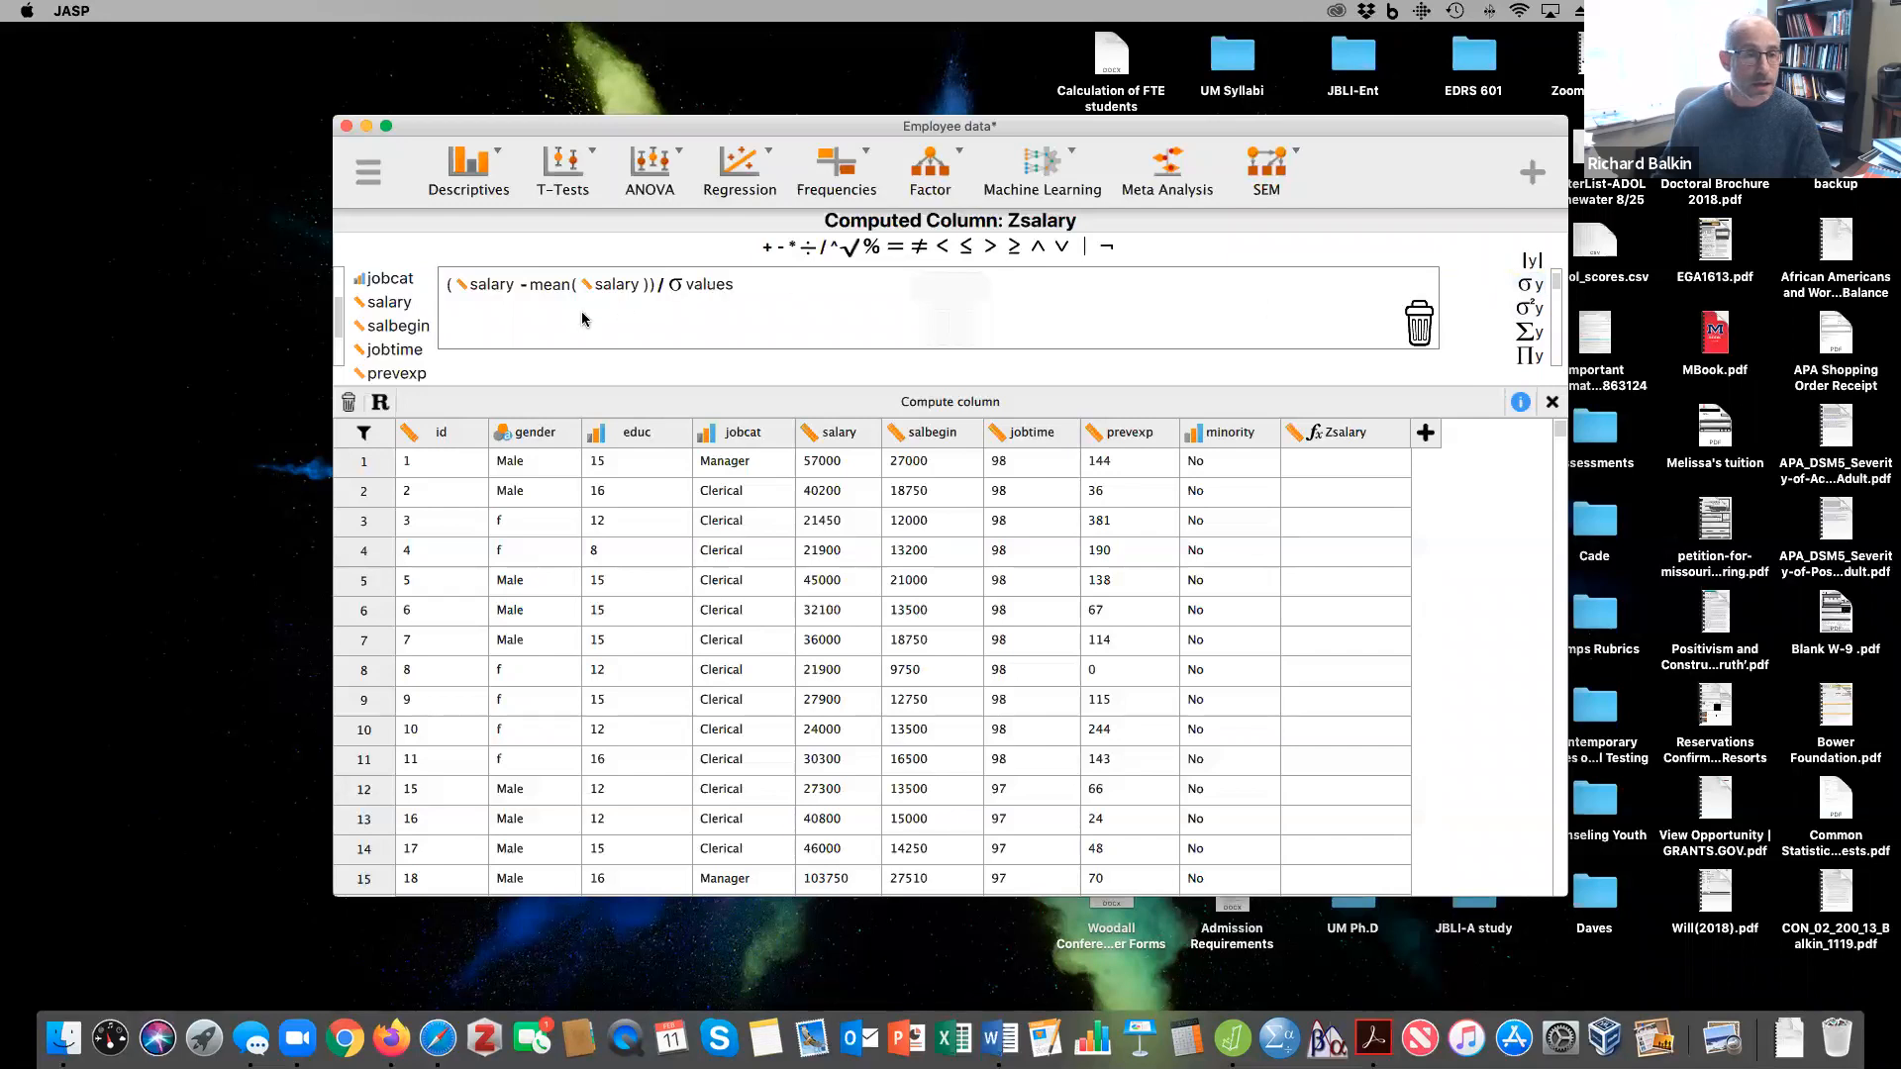
{"action": "left_click_drag", "start_coordinate": [408, 306], "coordinate": [727, 289]}
{"action": "left_click", "coordinate": [906, 402]}
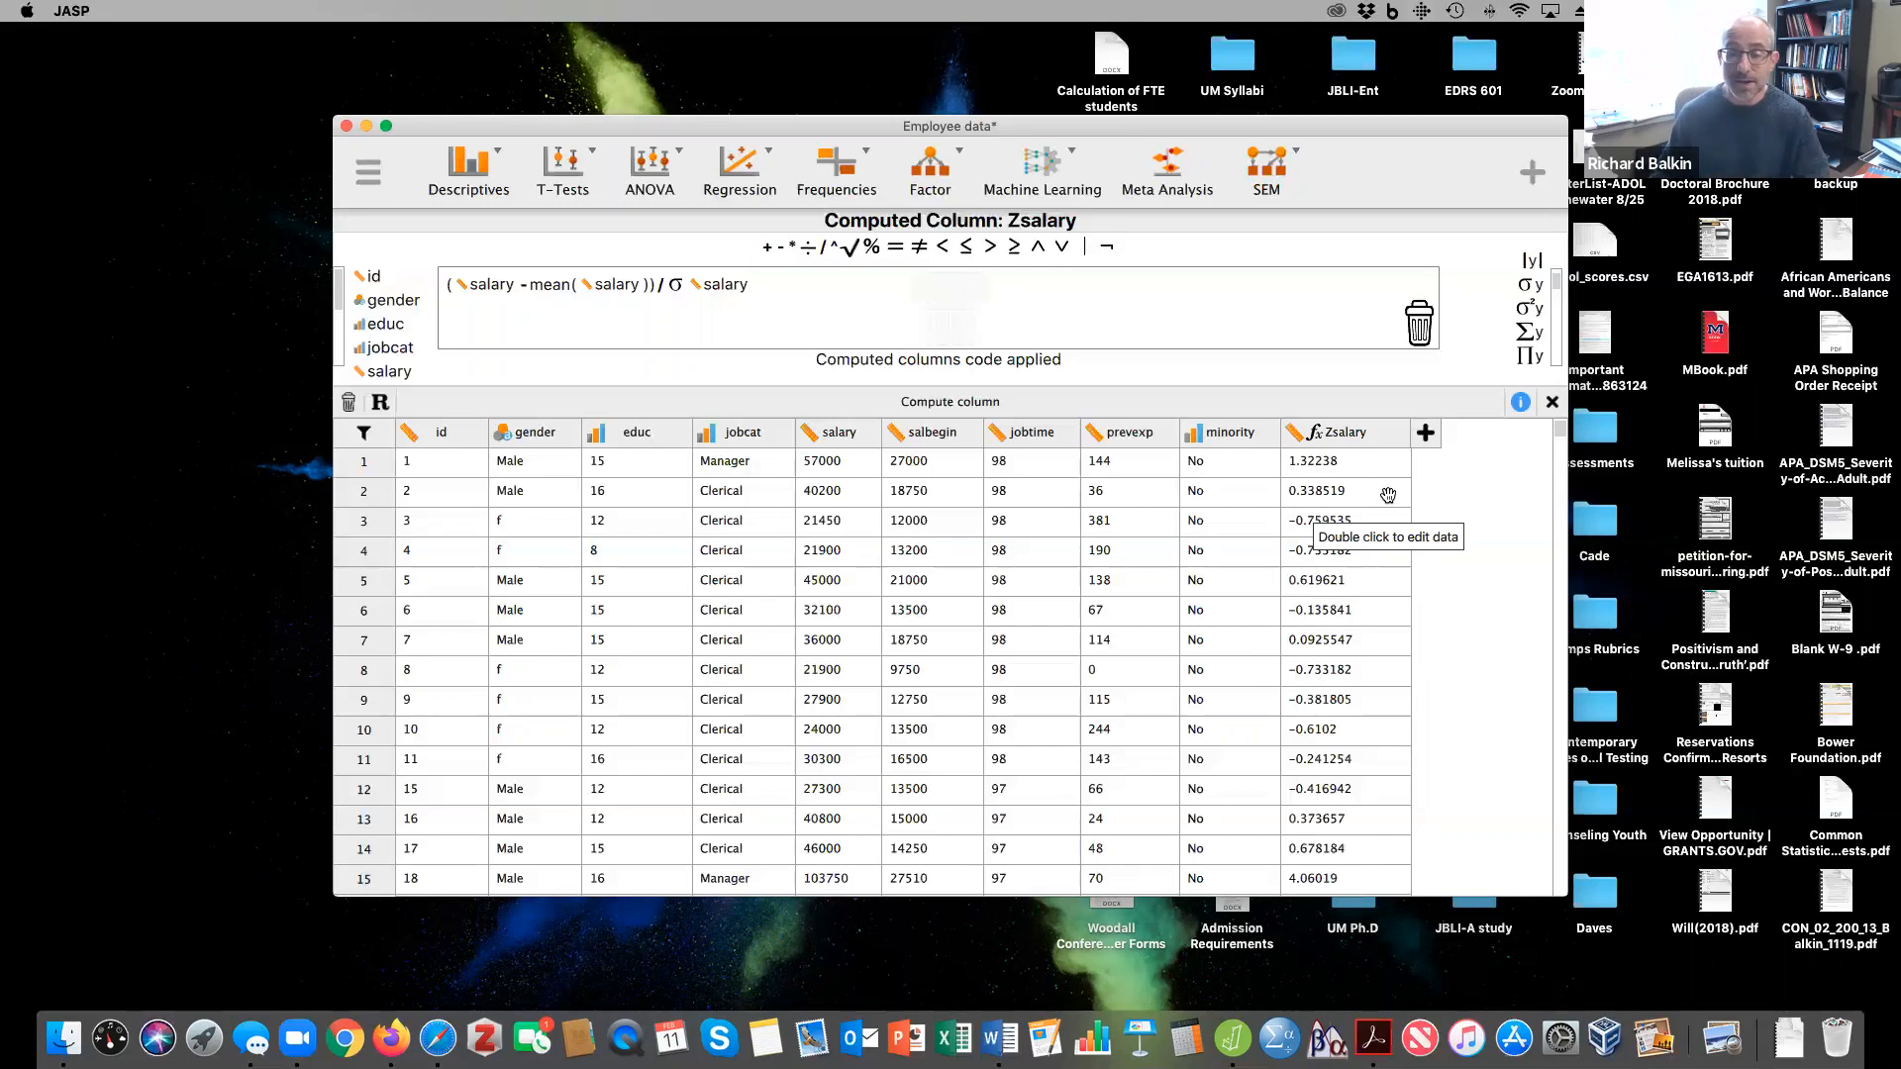
Create a scale computed column named Tsalary and start its formula with Zsalary * 10.
{"action": "left_click", "coordinate": [1426, 437]}
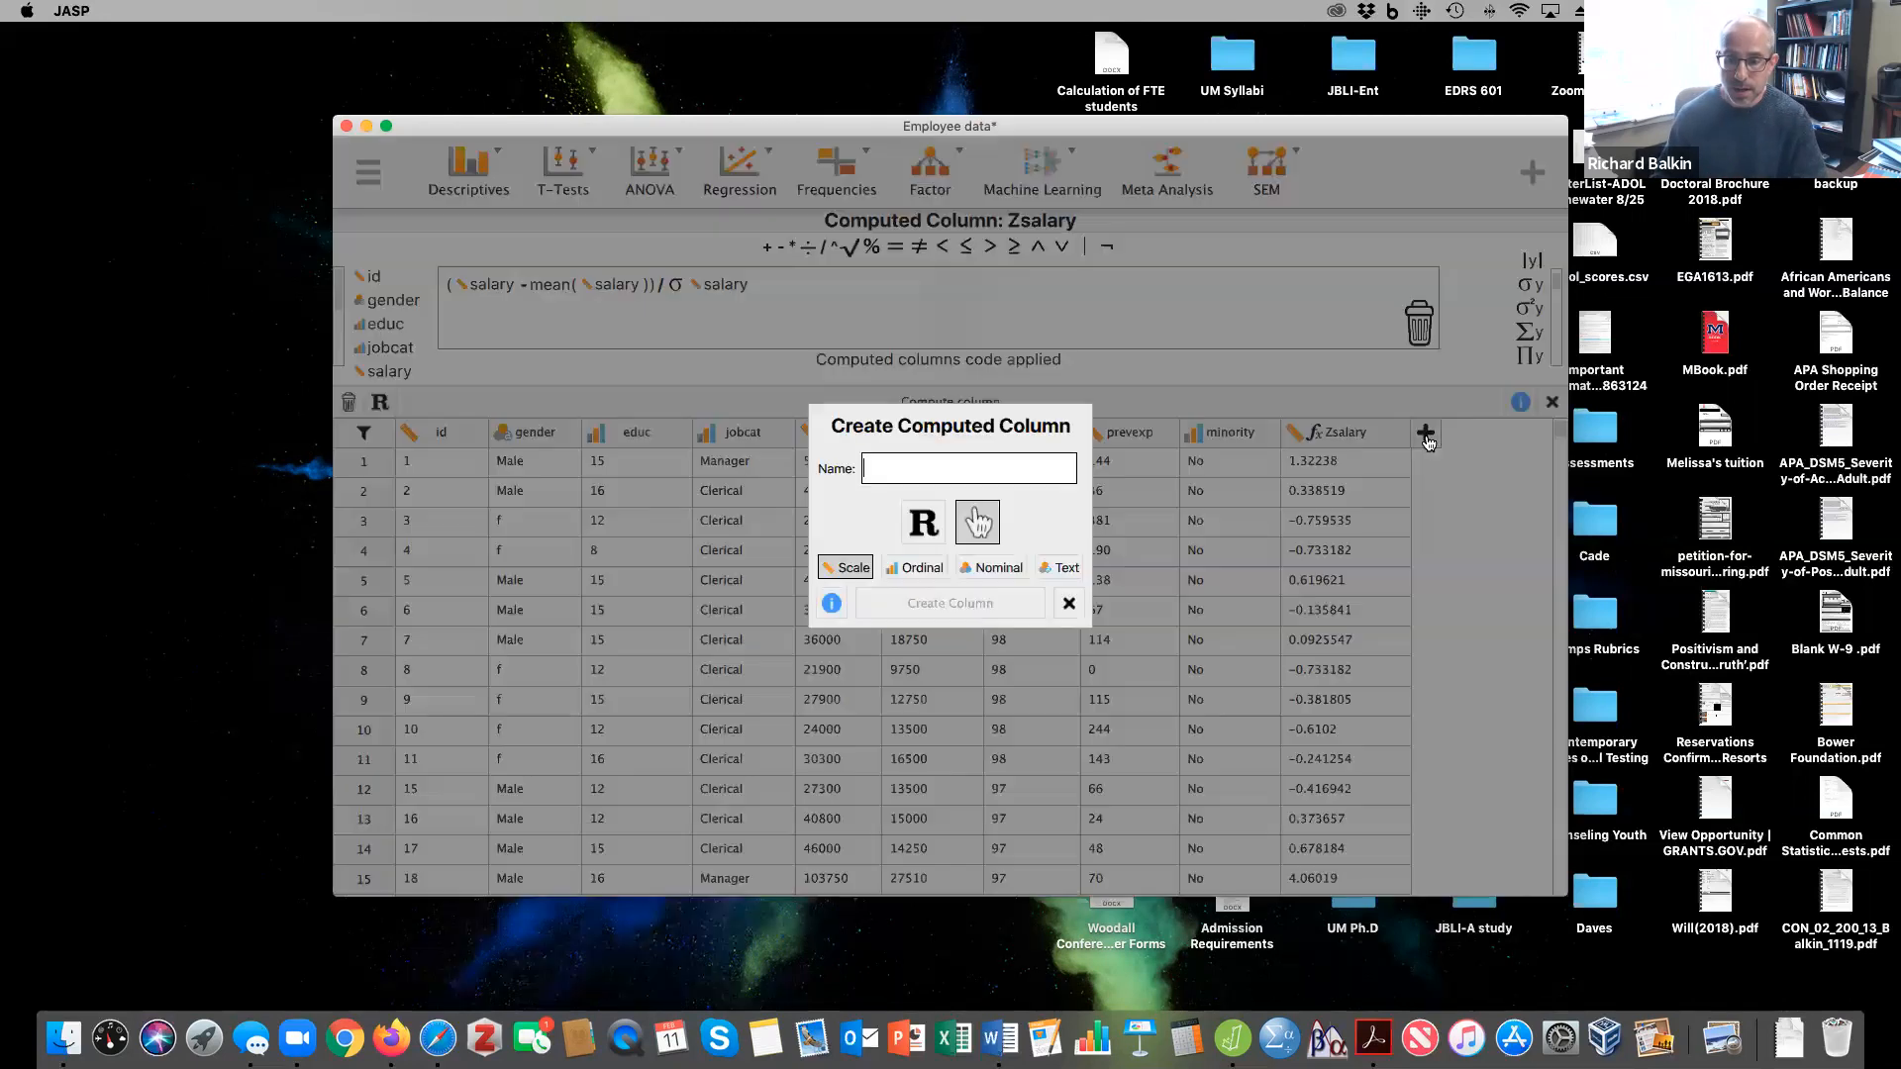
{"action": "type", "text": "Tsalary"}
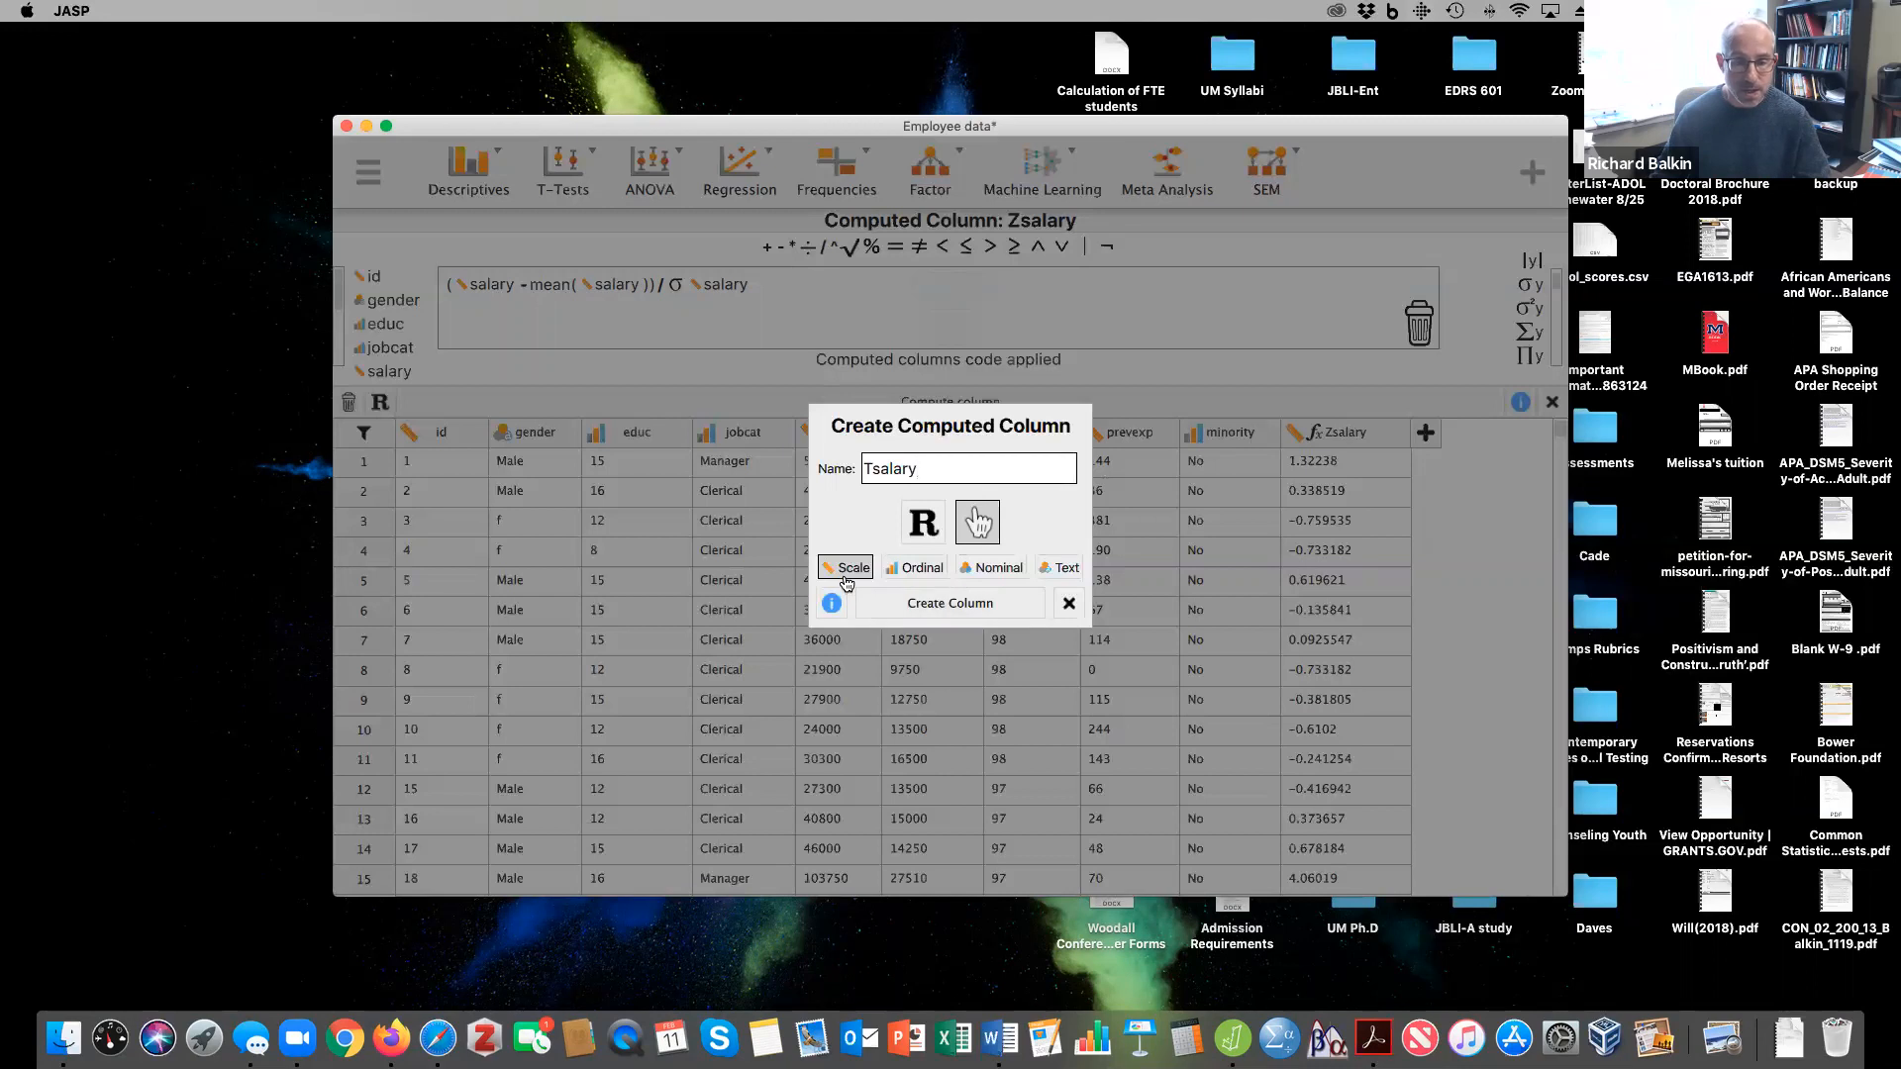
{"action": "left_click", "coordinate": [912, 604]}
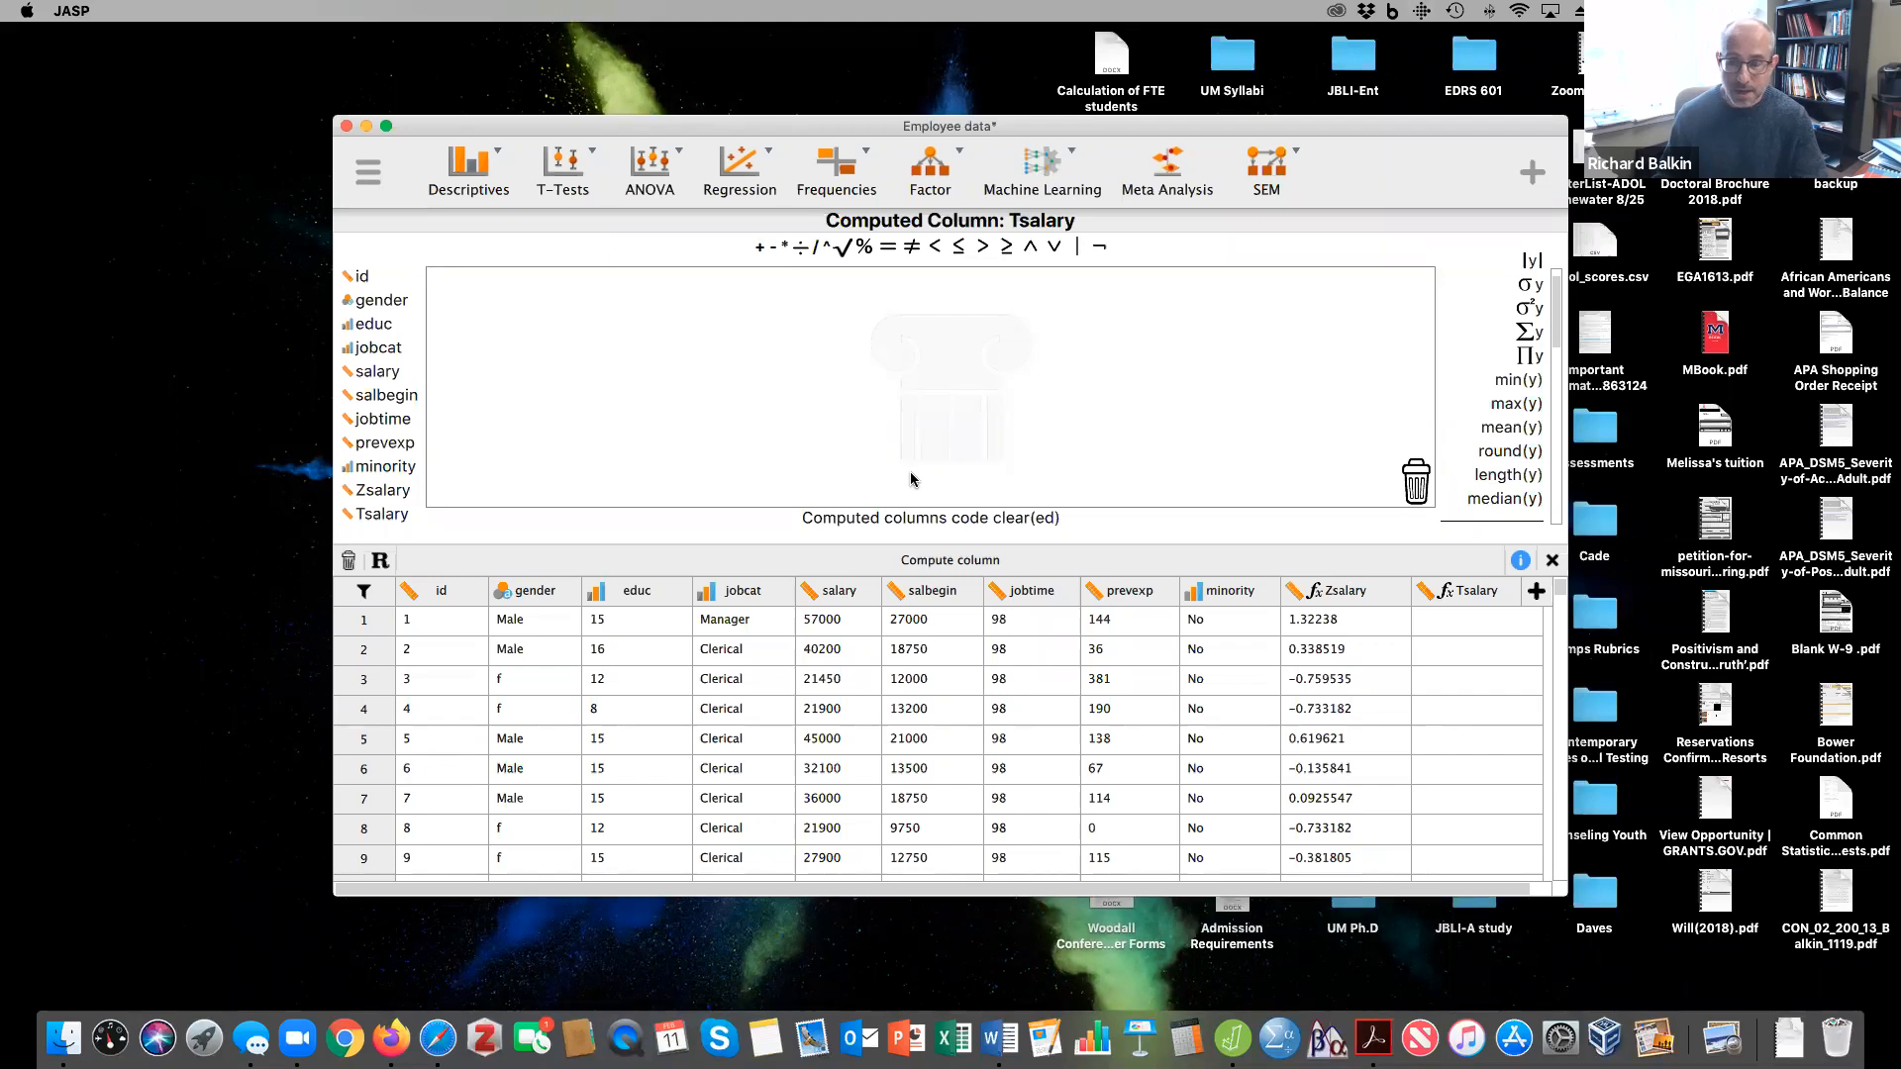
{"action": "left_click", "coordinate": [363, 492]}
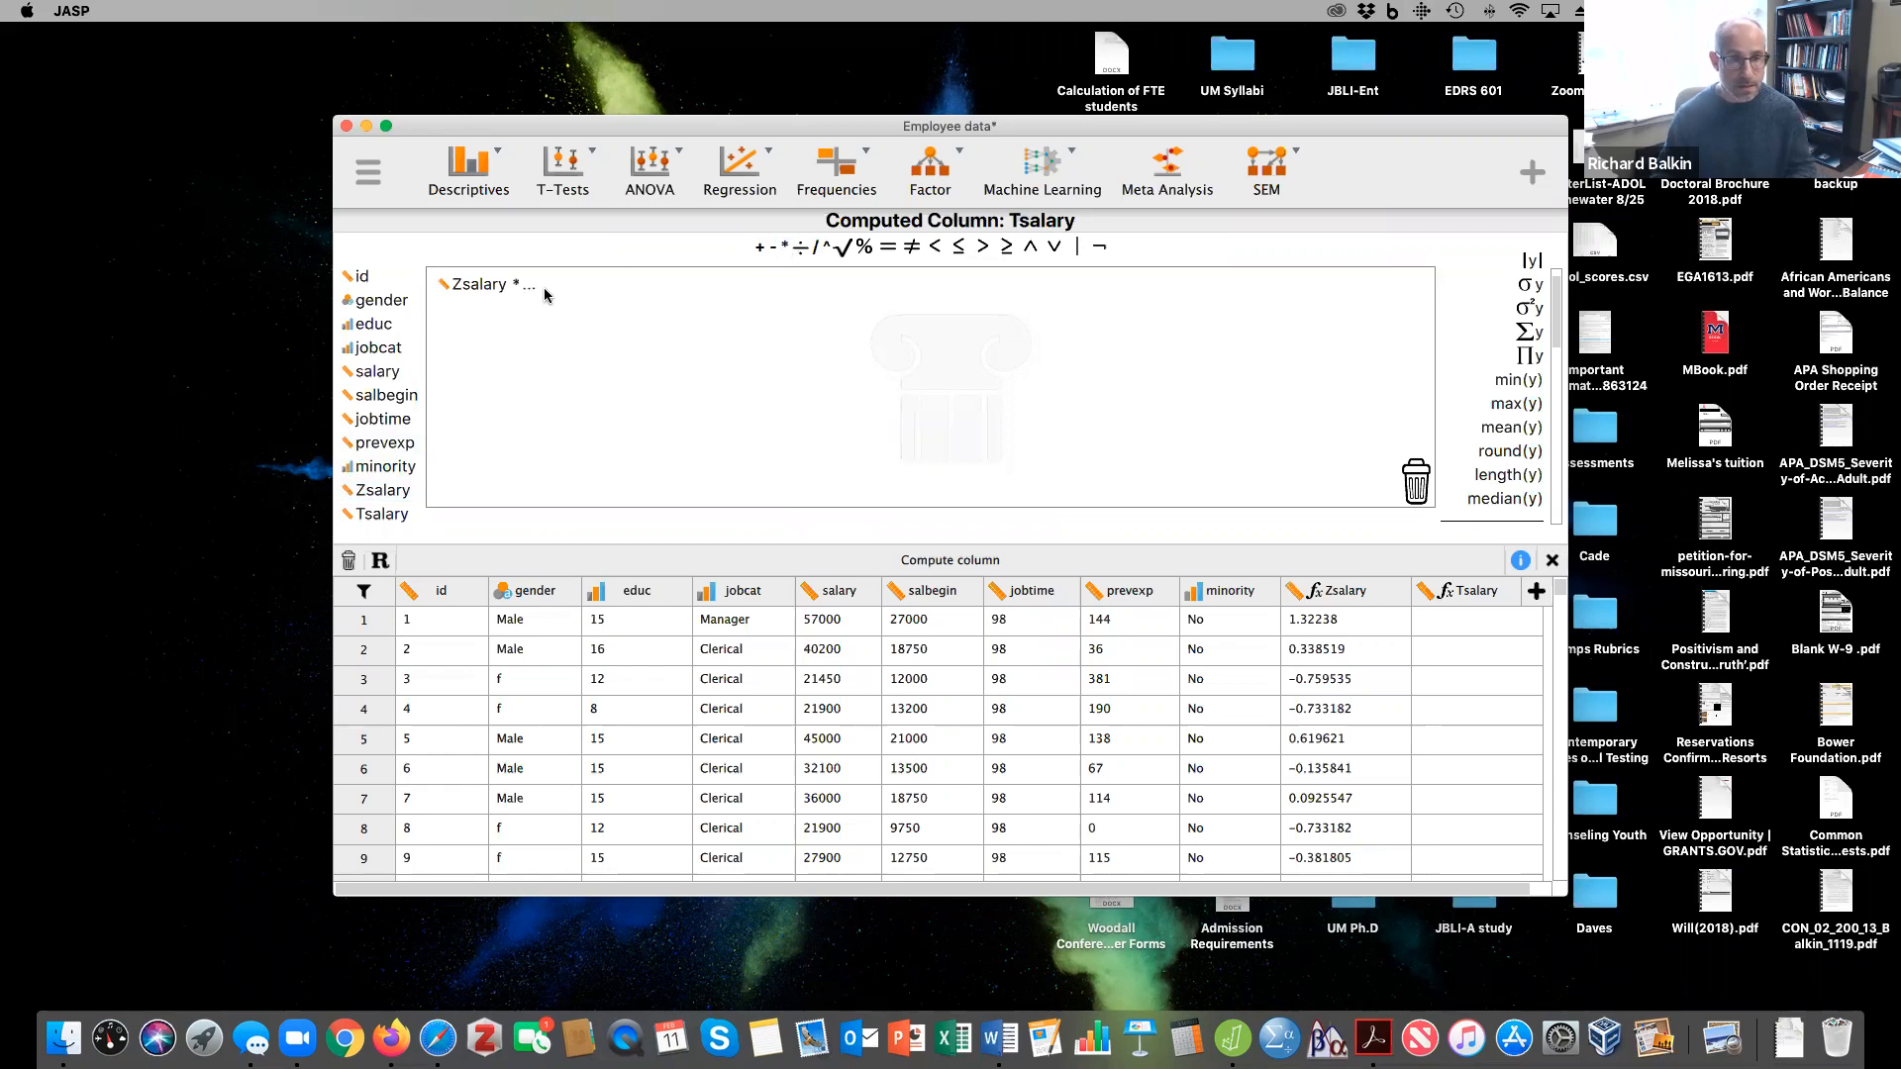
{"action": "type", "text": "10"}
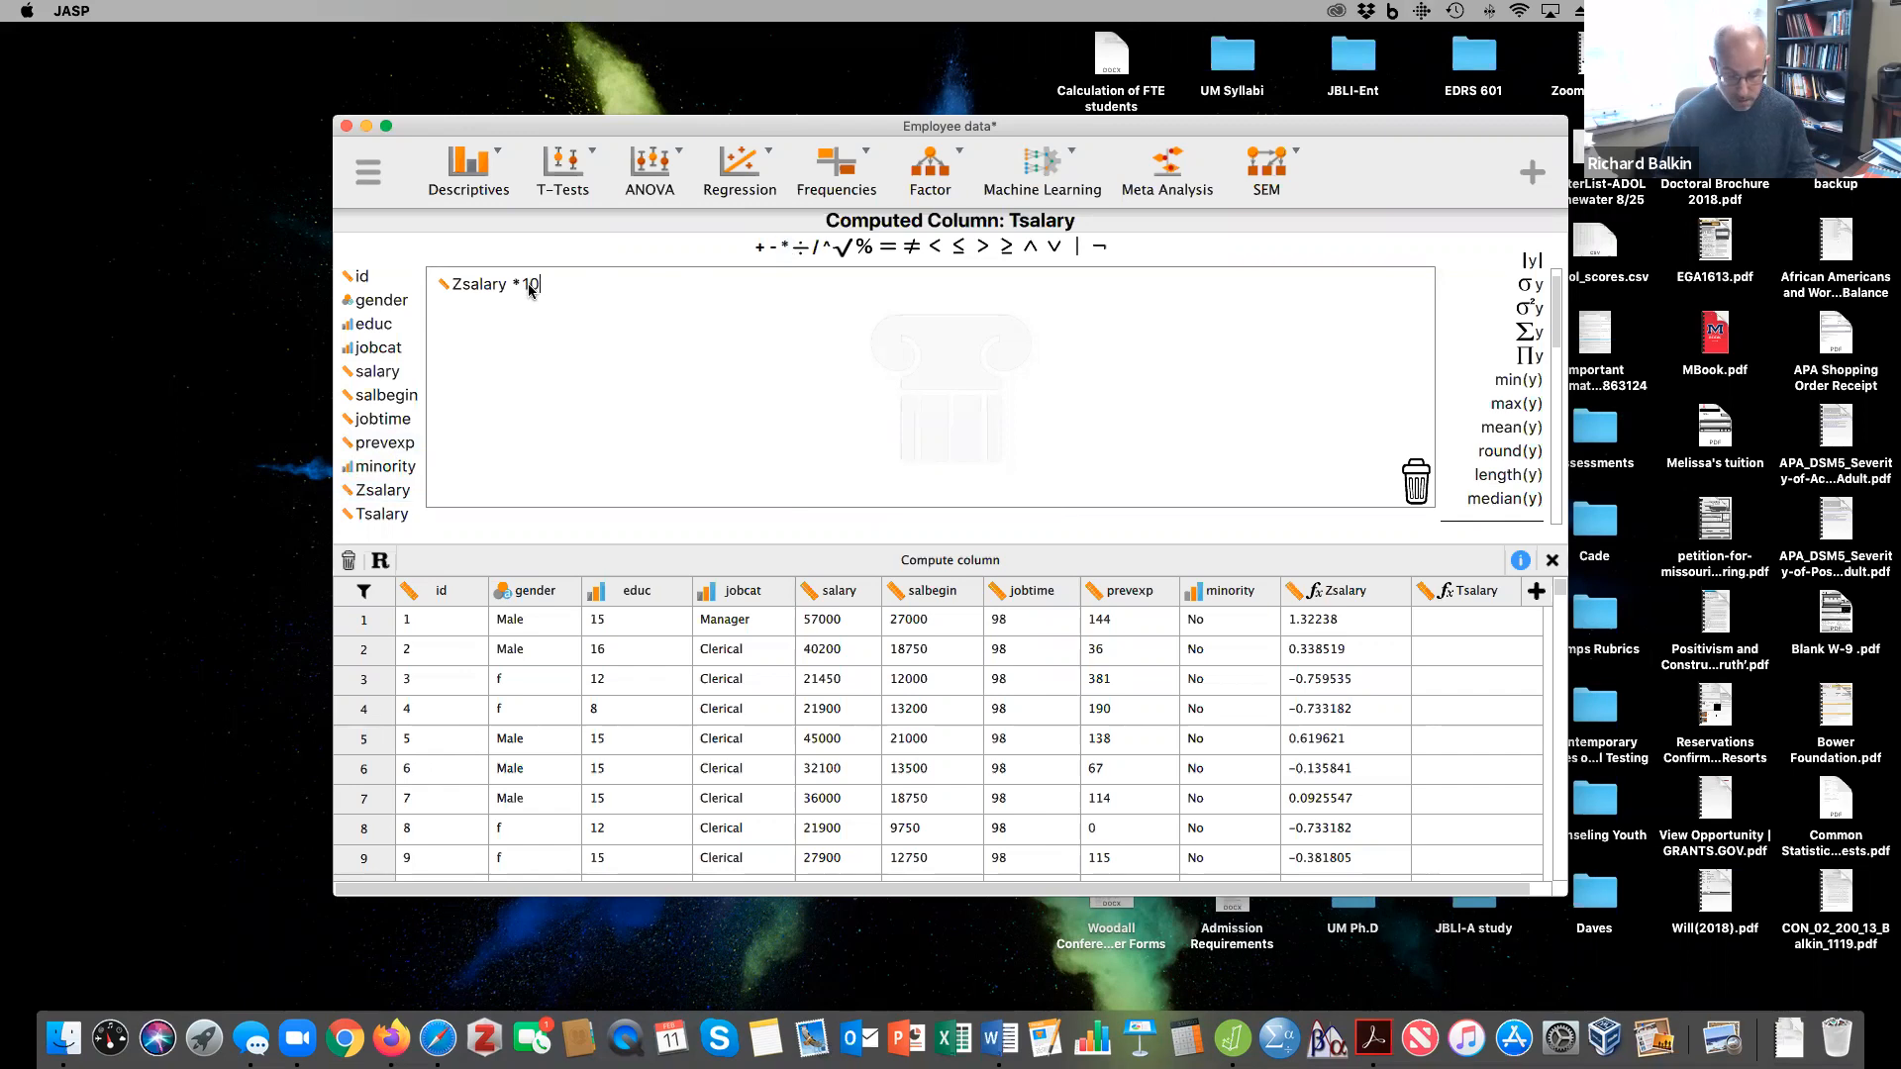
{"action": "left_click_drag", "start_coordinate": [754, 247], "coordinate": [531, 284]}
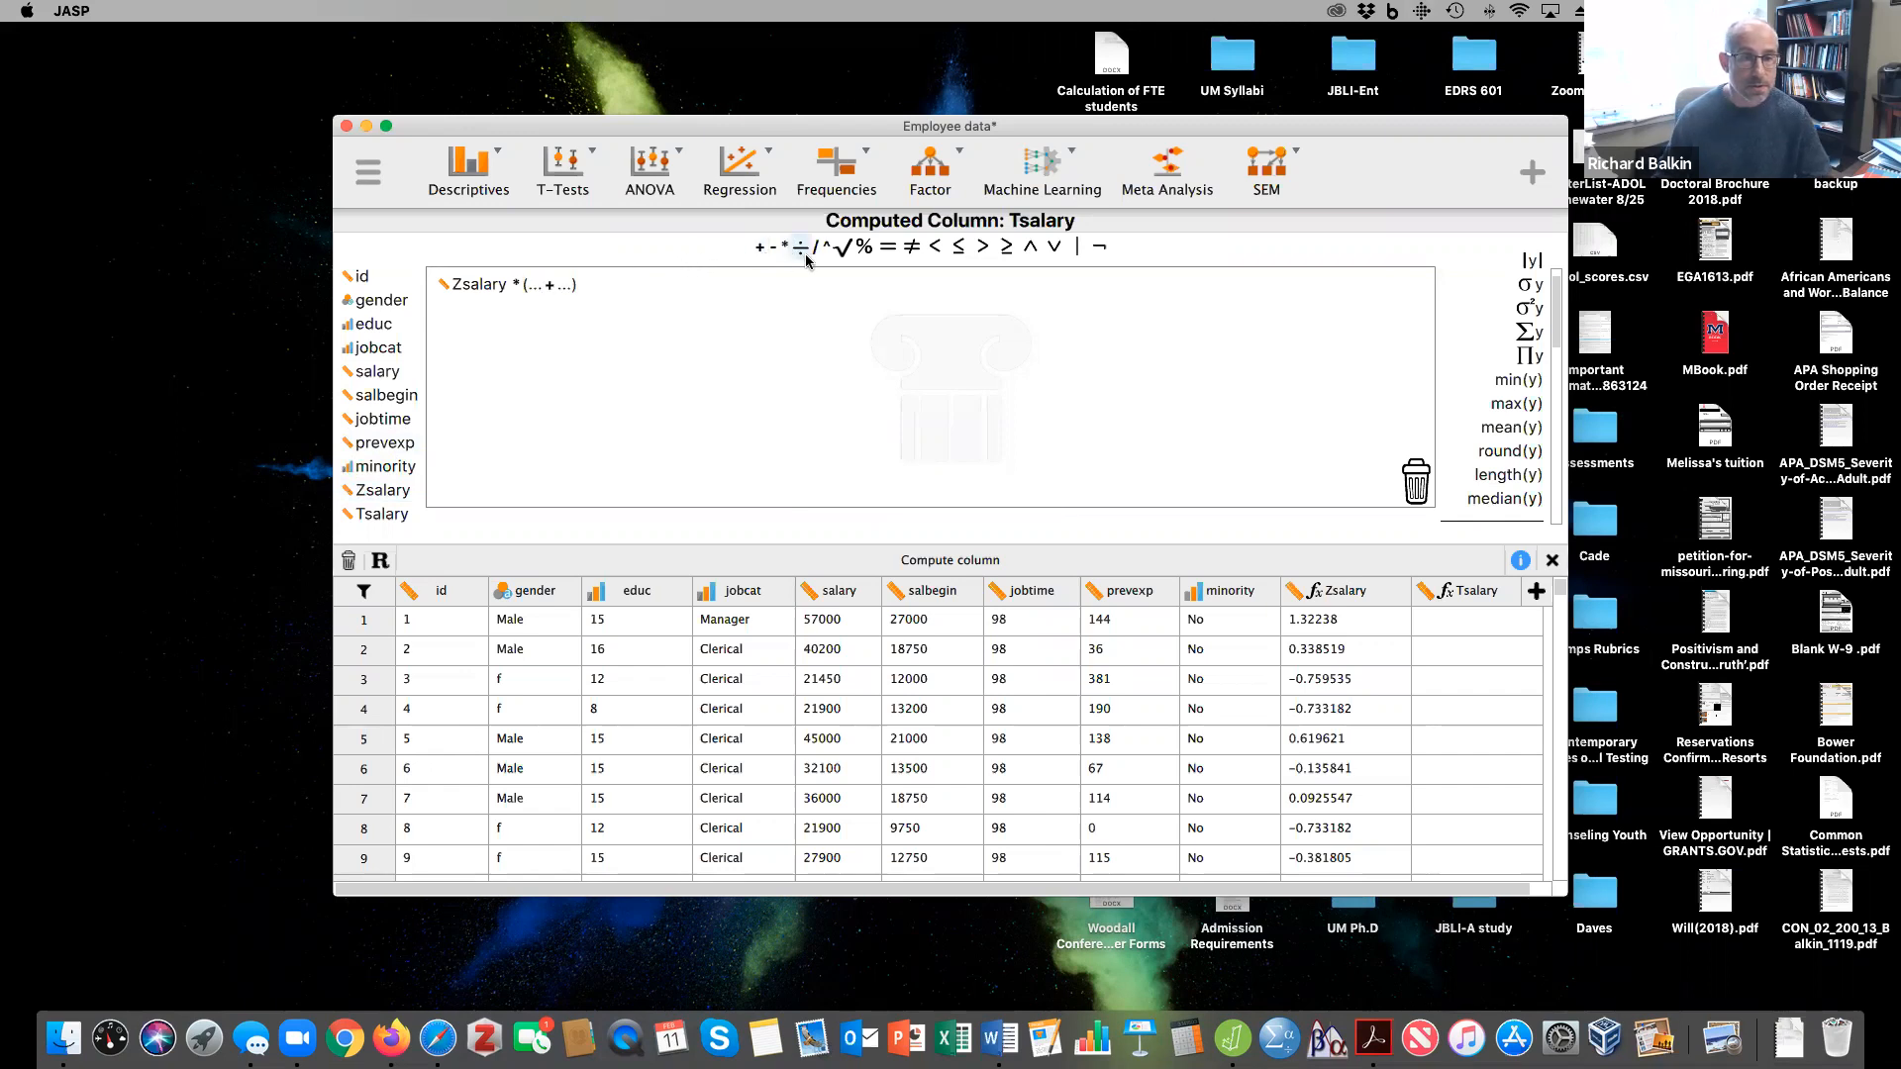
{"action": "left_click_drag", "start_coordinate": [550, 284], "coordinate": [466, 308]}
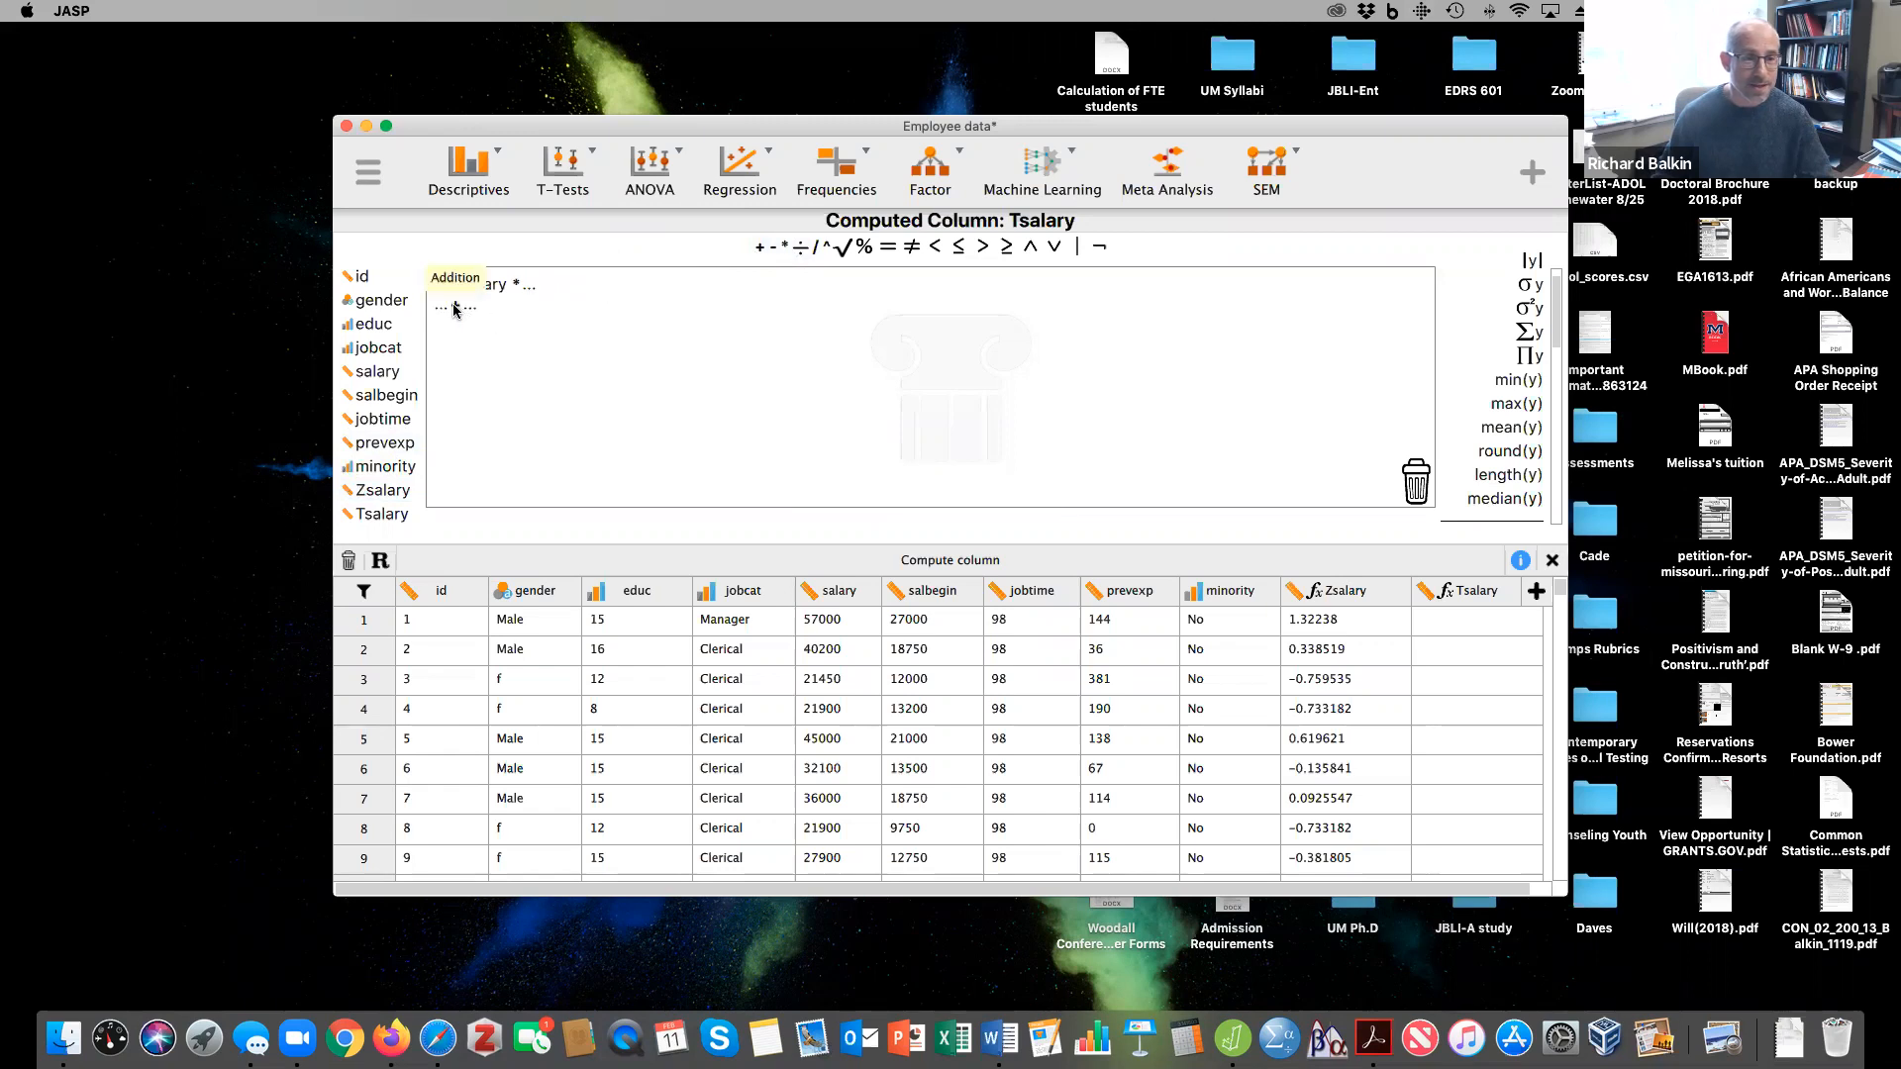
{"action": "left_click", "coordinate": [530, 285]}
{"action": "type", "text": "10"}
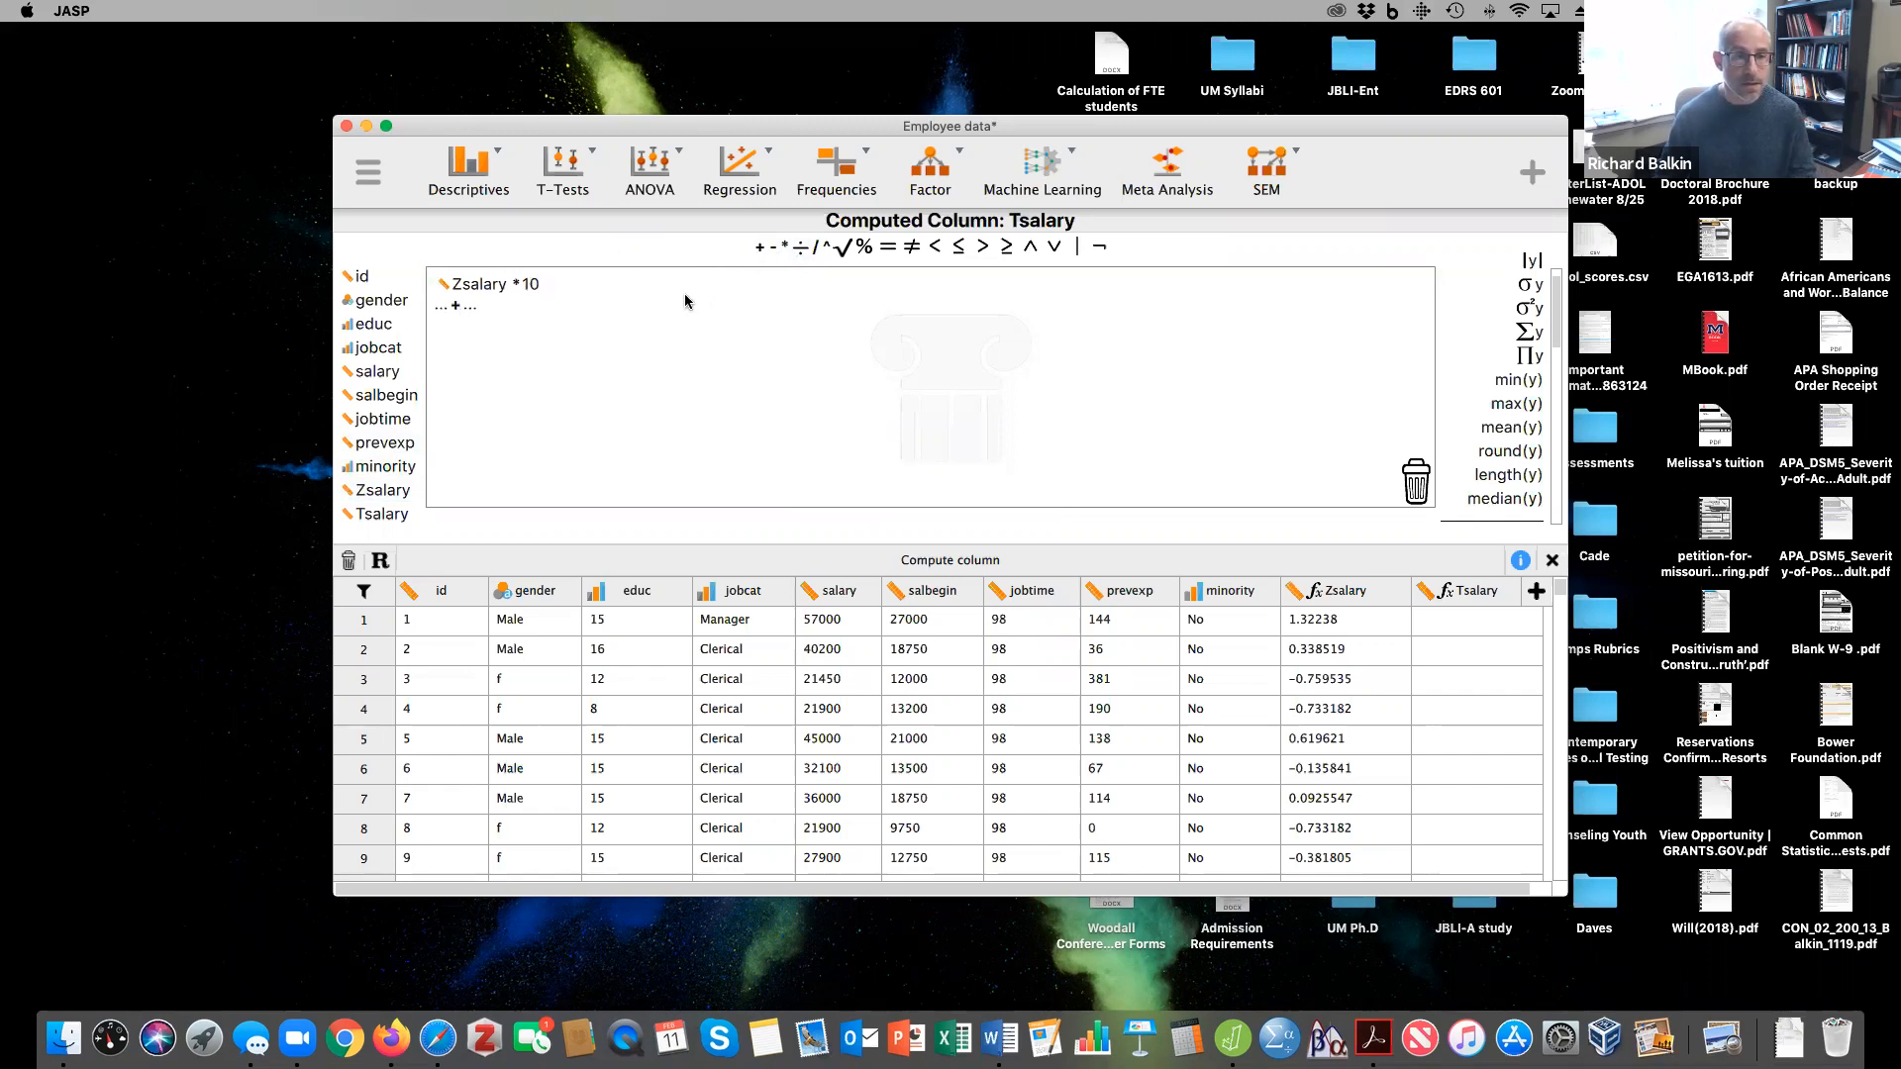
{"action": "left_click", "coordinate": [467, 307]}
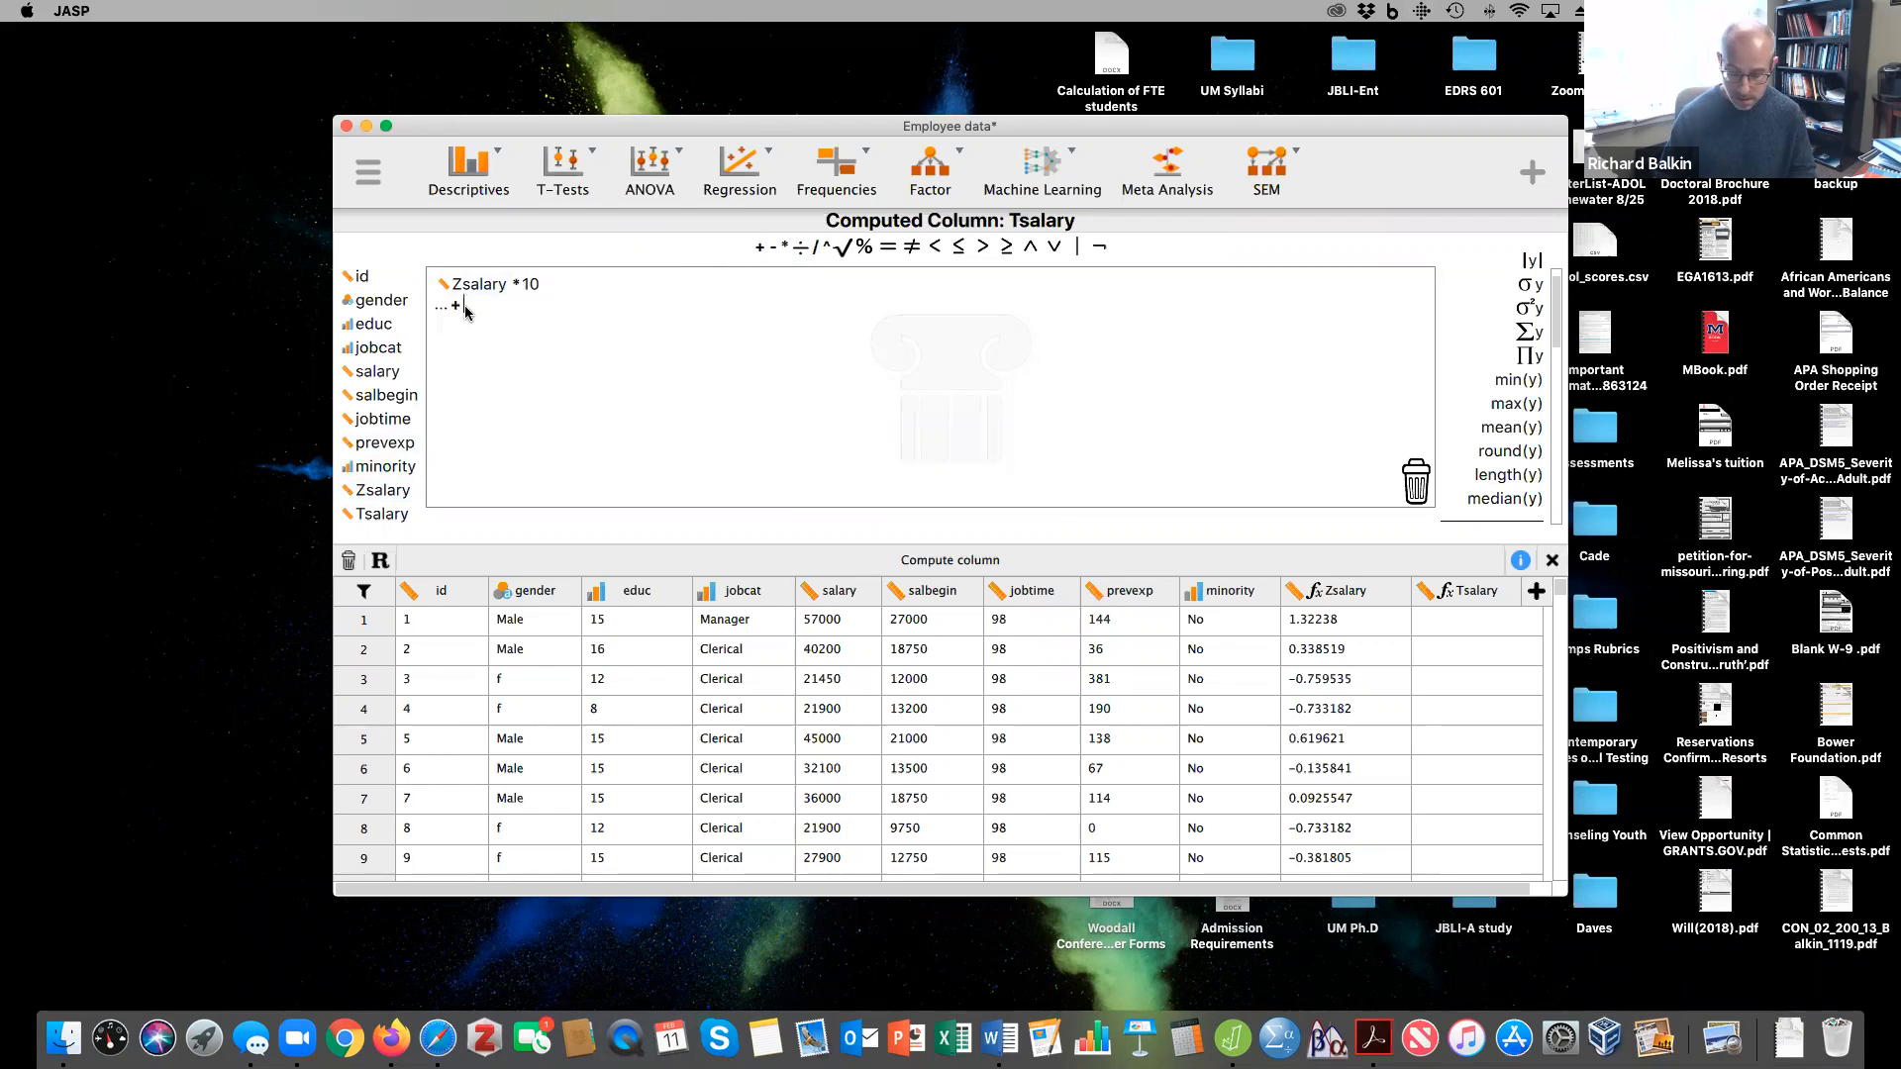
{"action": "left_click_drag", "start_coordinate": [452, 307], "coordinate": [1327, 535]}
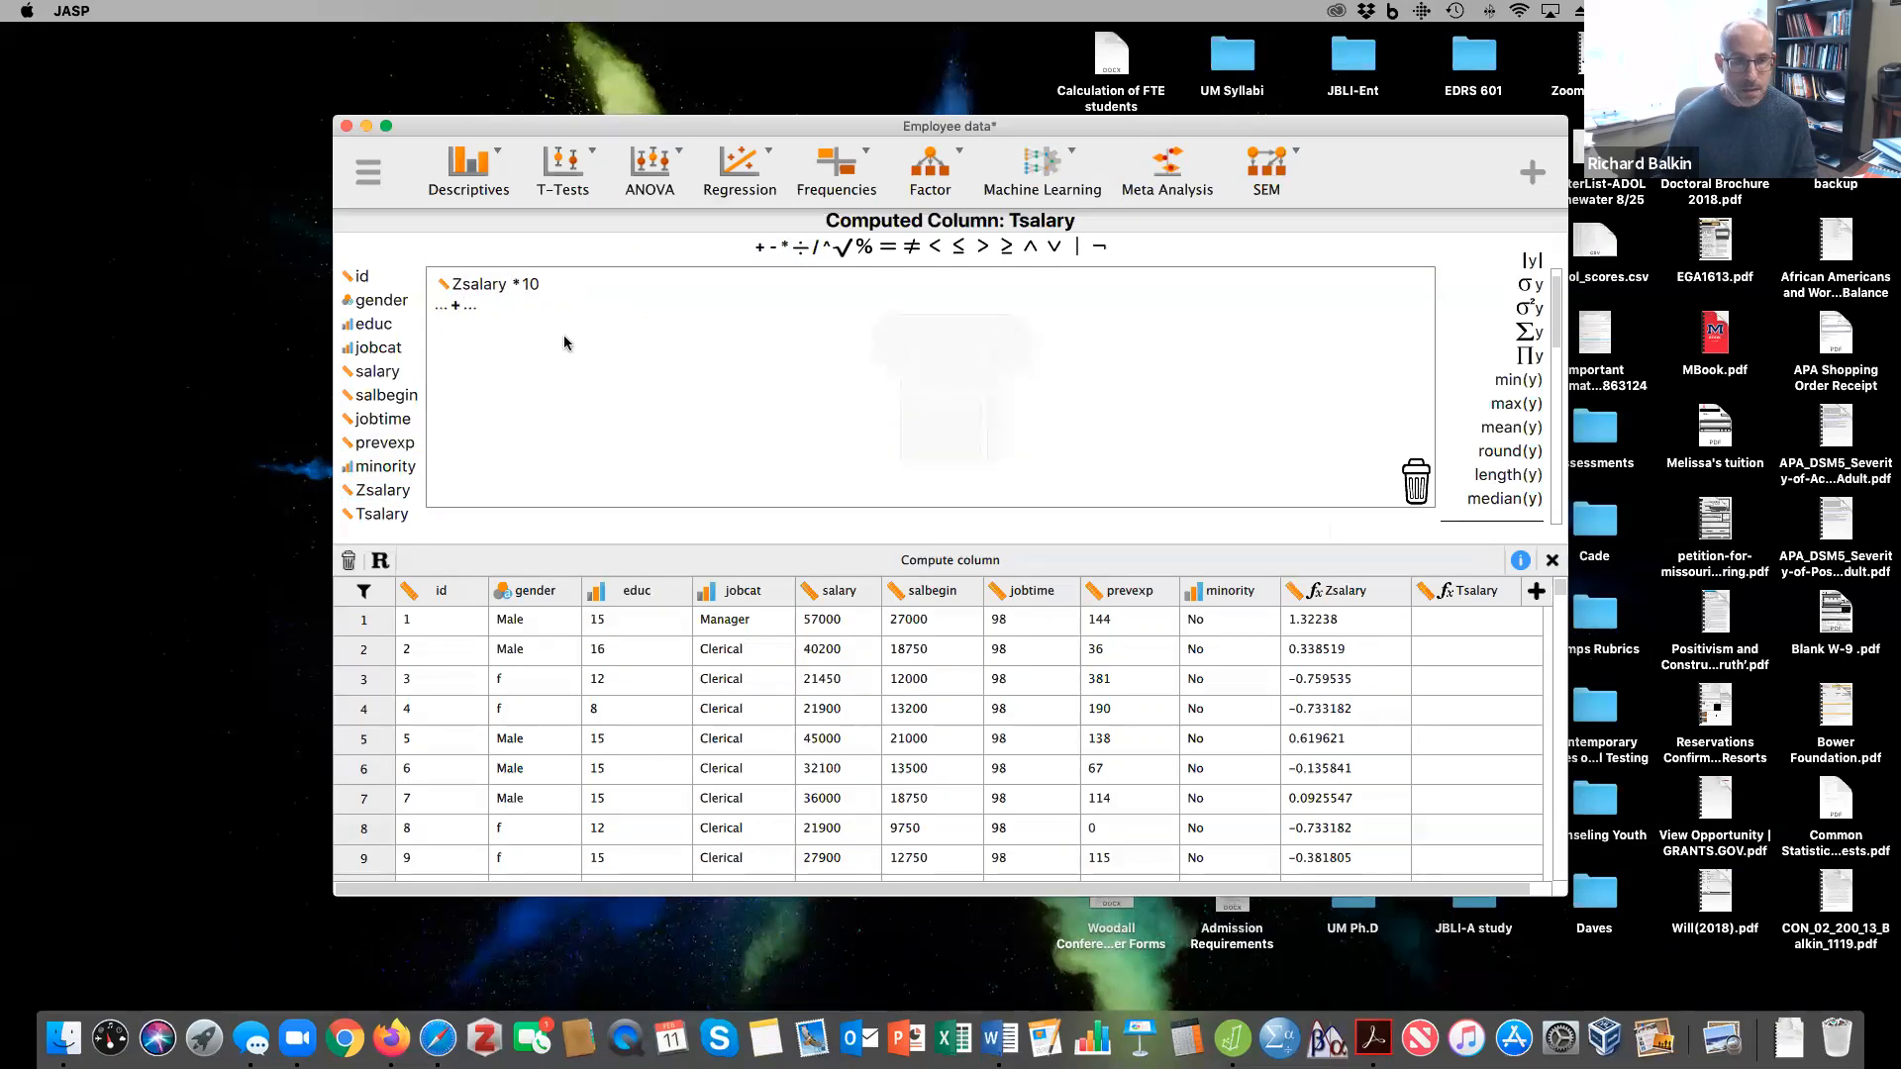
{"action": "left_click_drag", "start_coordinate": [455, 305], "coordinate": [1479, 473]}
Add 50 to the product so the Tsalary formula reads (Zsalary * 10) + 50, and compute the column.
{"action": "left_click", "coordinate": [758, 248]}
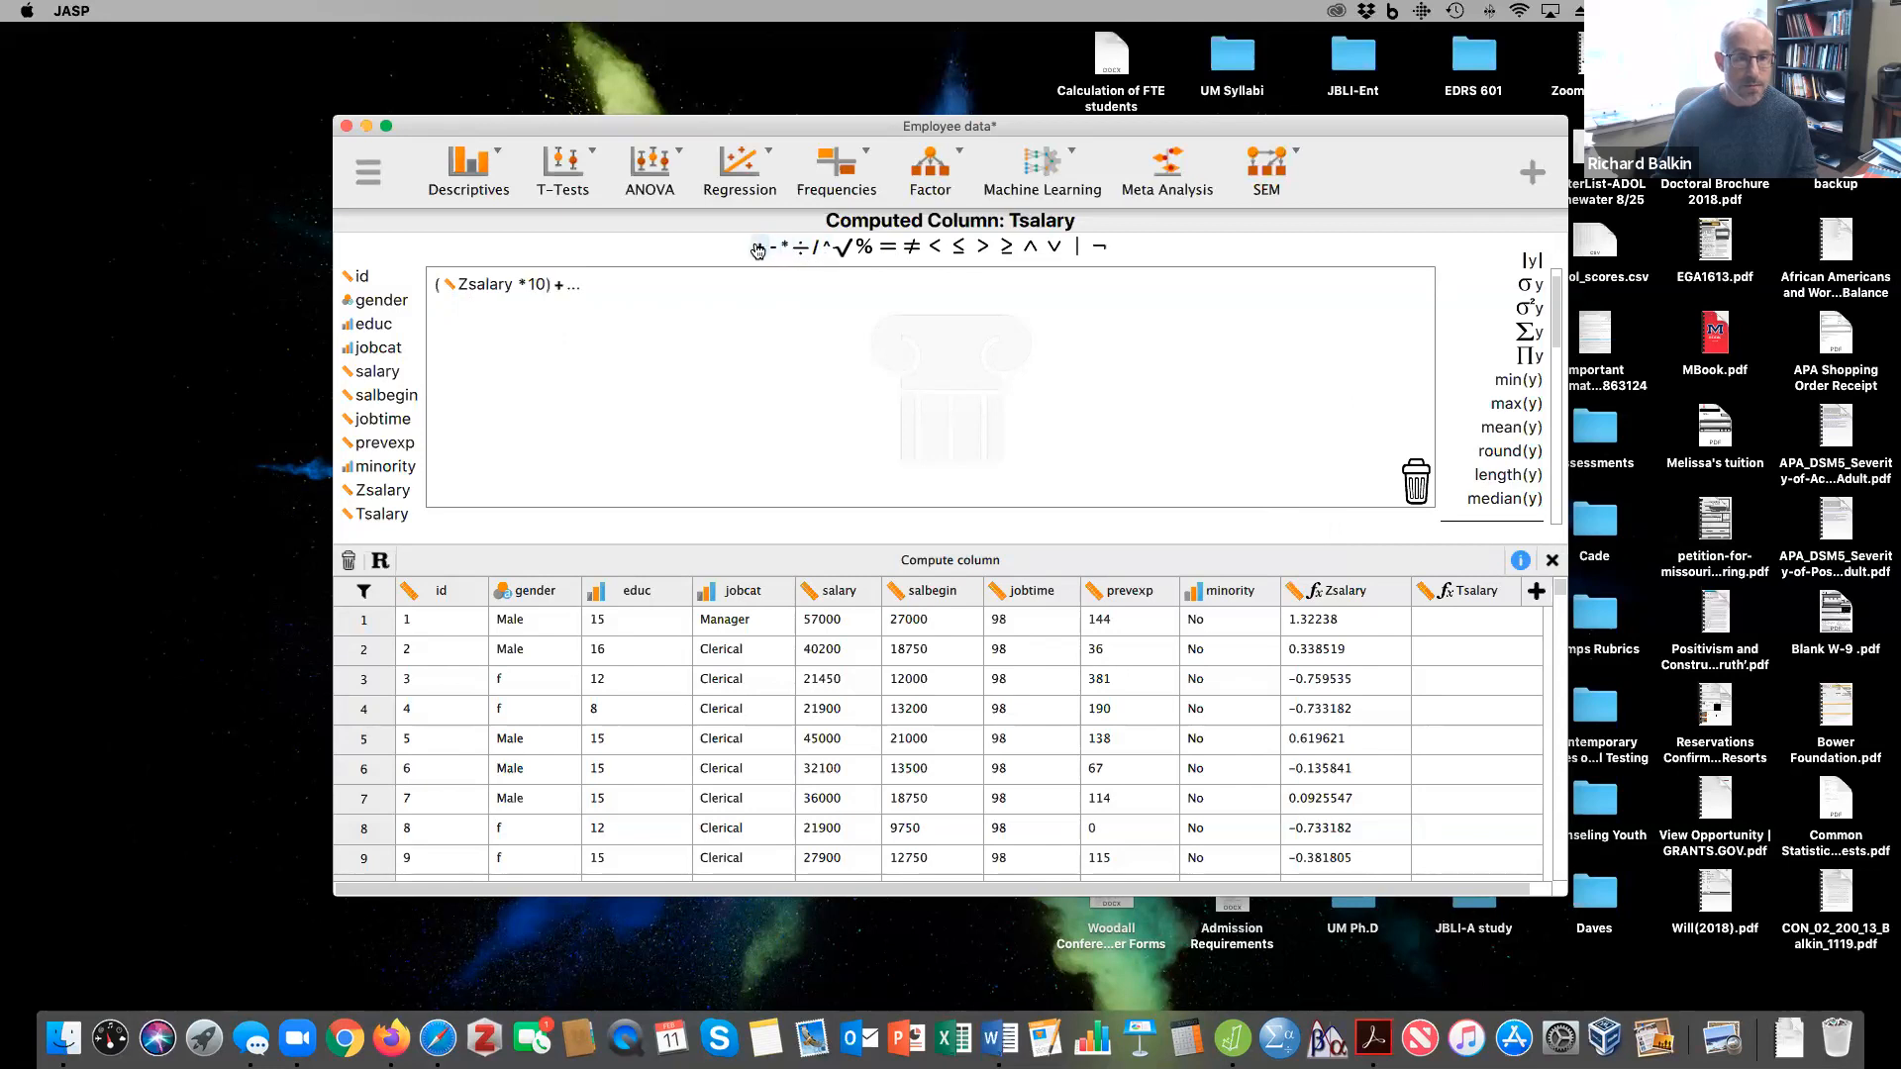
{"action": "left_click", "coordinate": [572, 290]}
{"action": "type", "text": "50"}
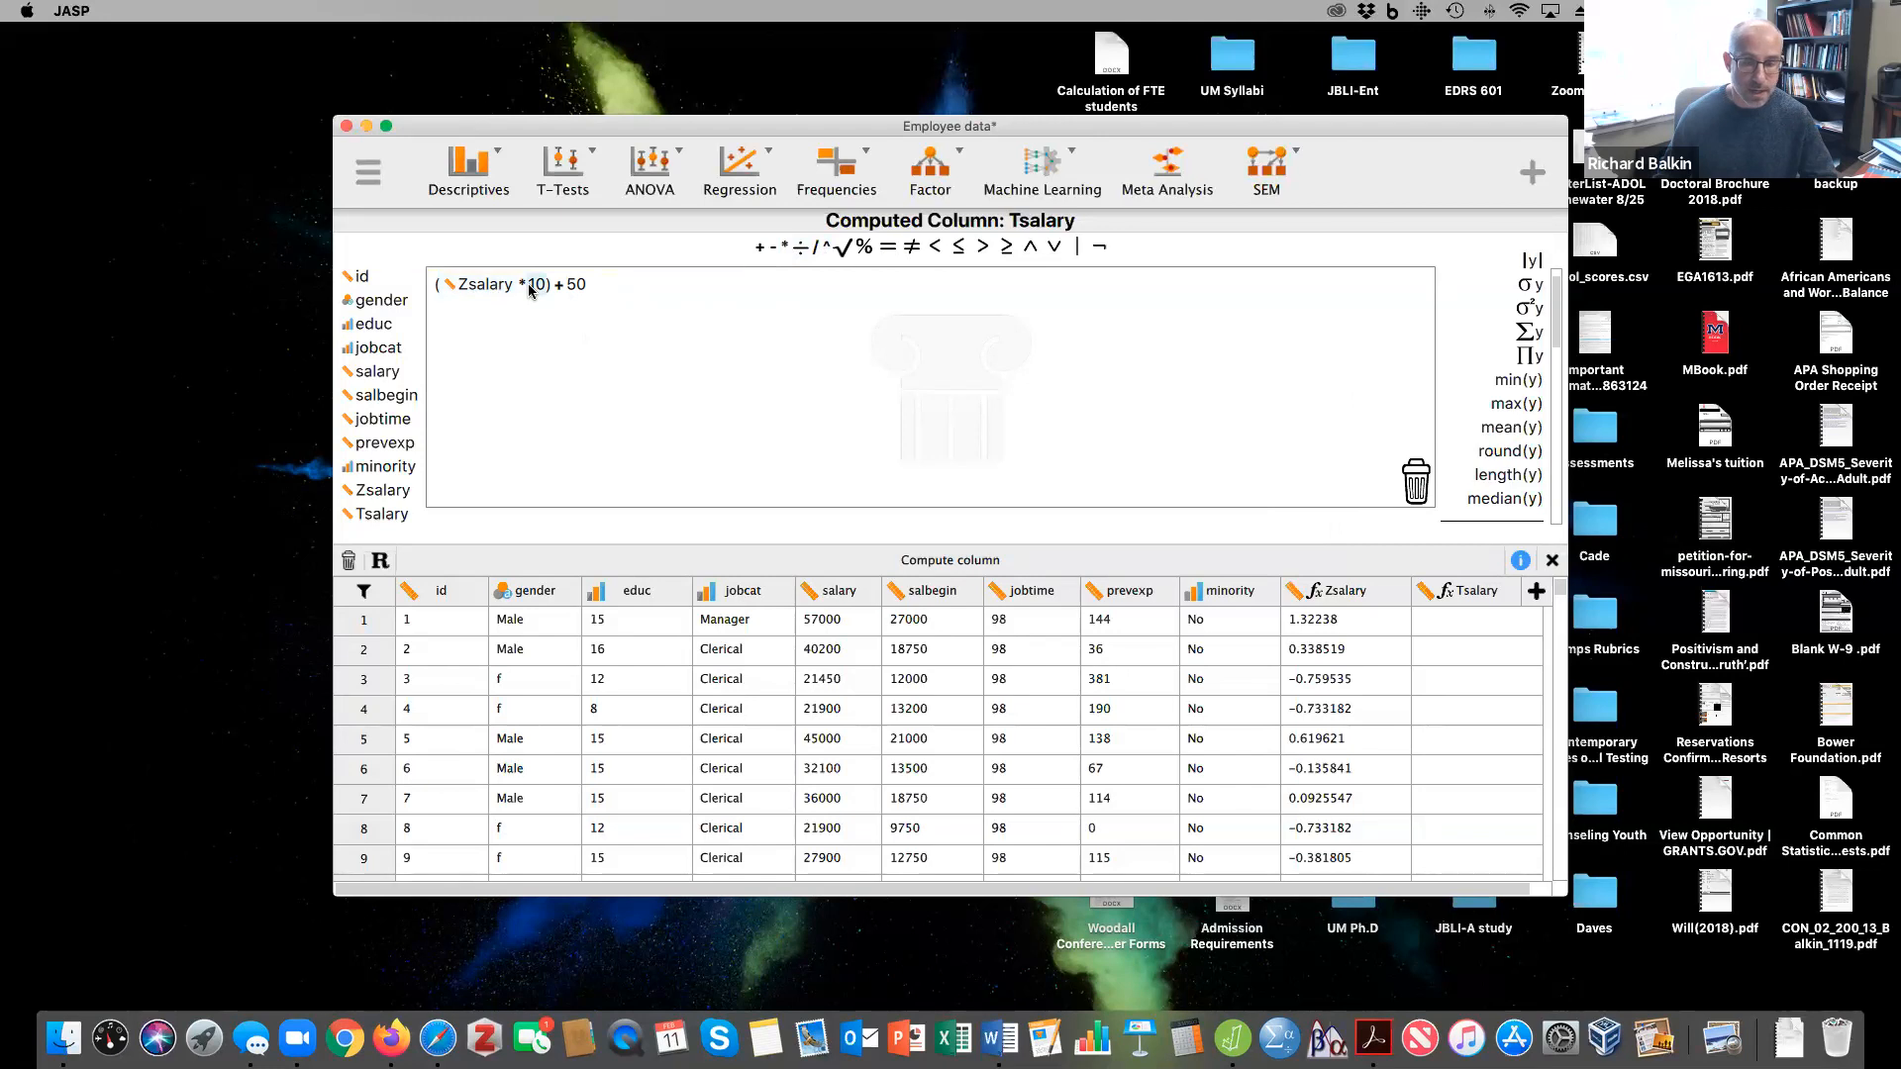
{"action": "left_click", "coordinate": [928, 563]}
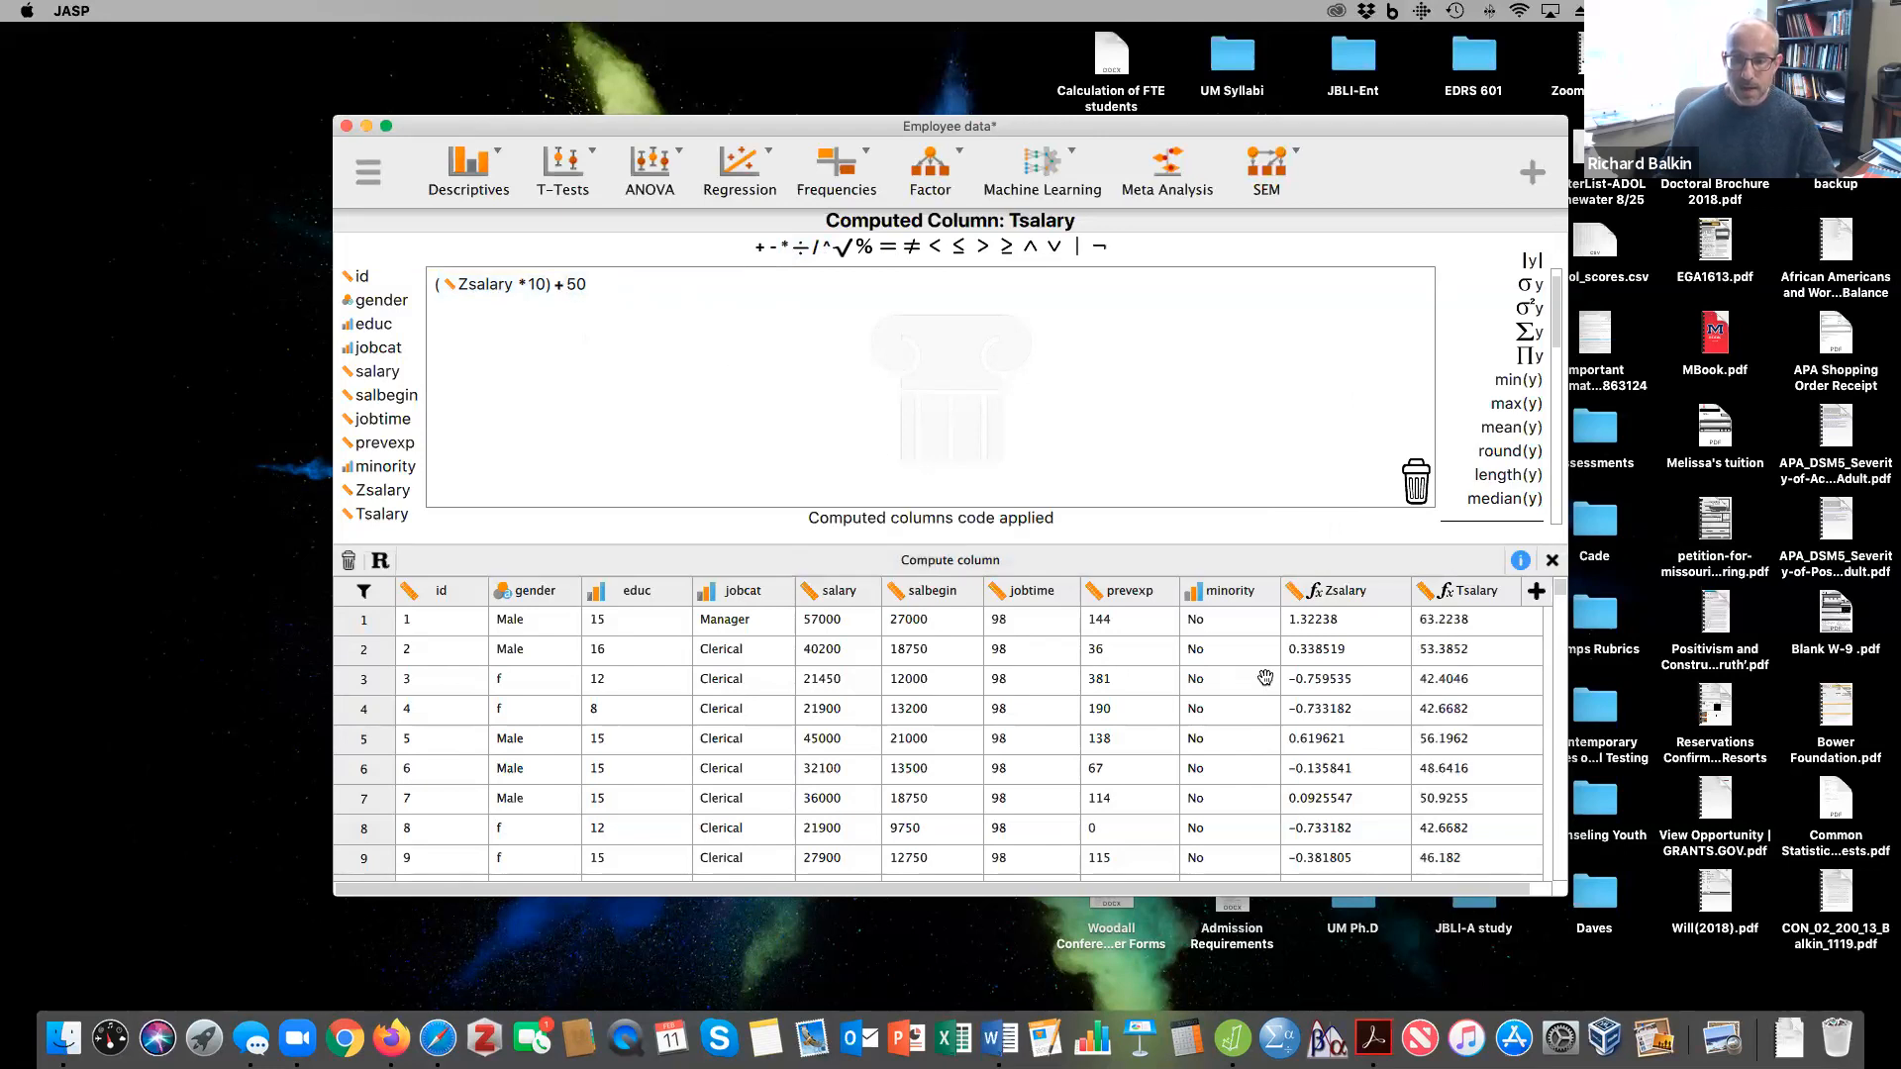